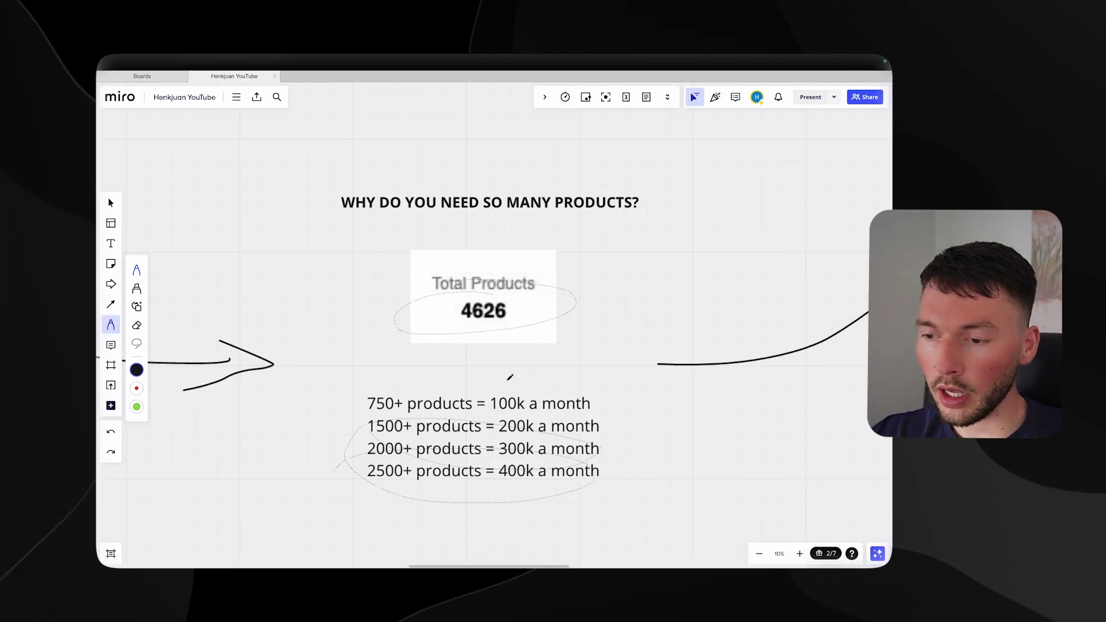
Scroll around the Total Products 4626 card and the 750+ to 2500+ product tiers.
scroll(496, 386, down, 1)
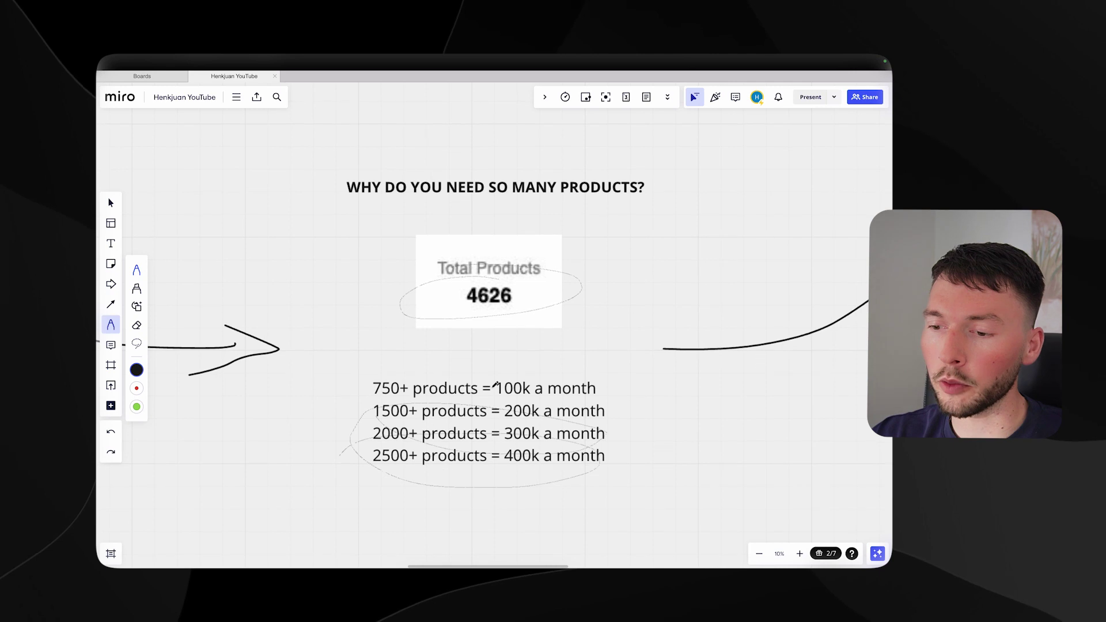
scroll(495, 384, down, 2)
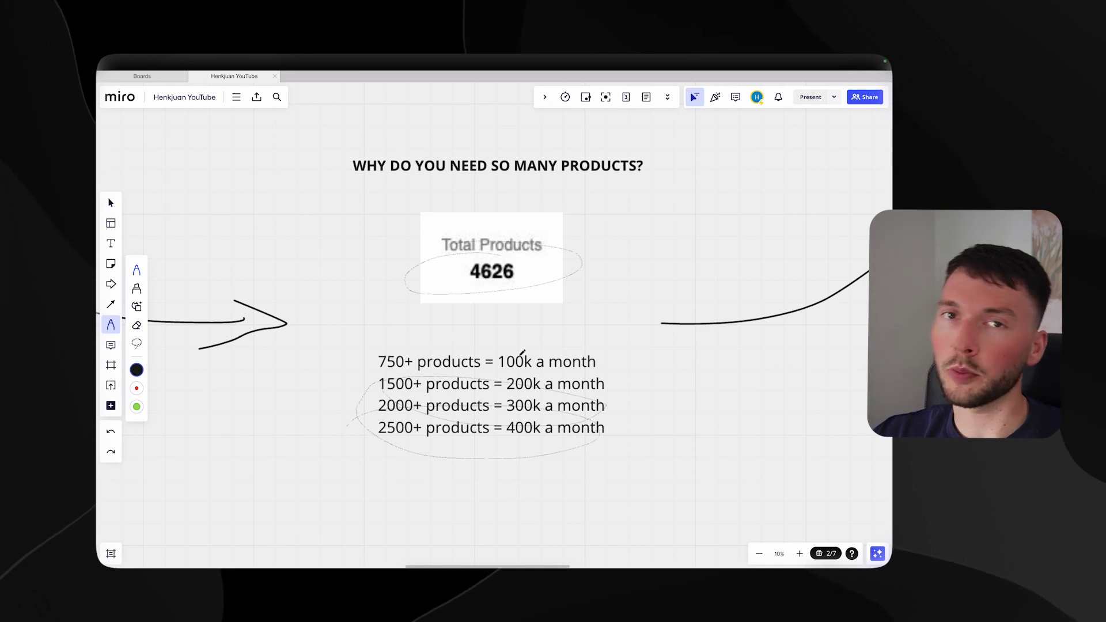
scroll(522, 352, right, 2)
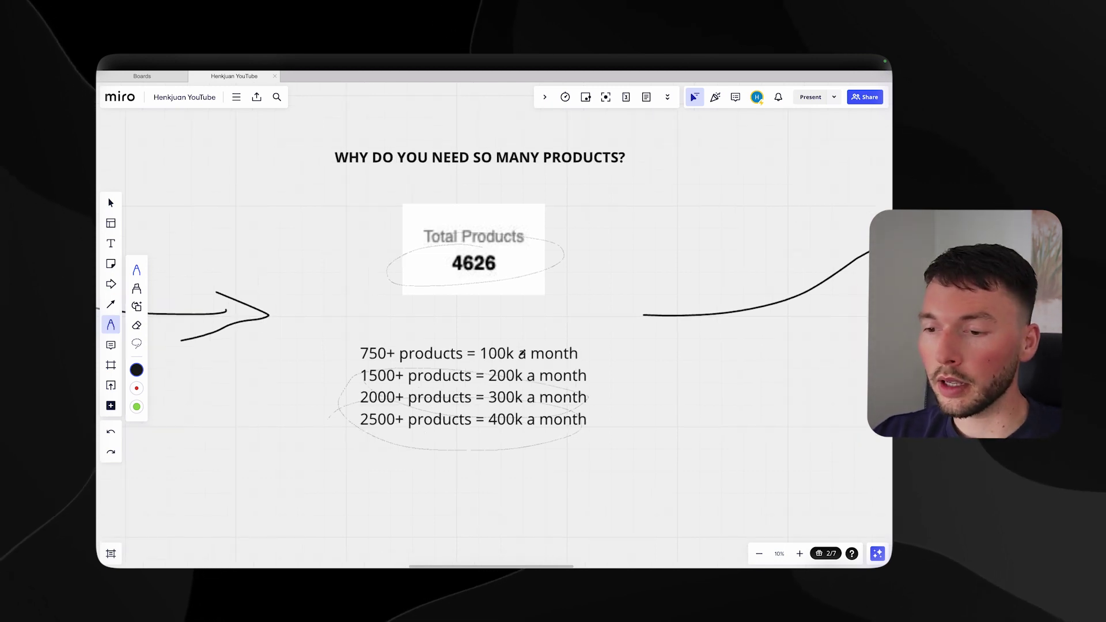
scroll(522, 352, down, 1)
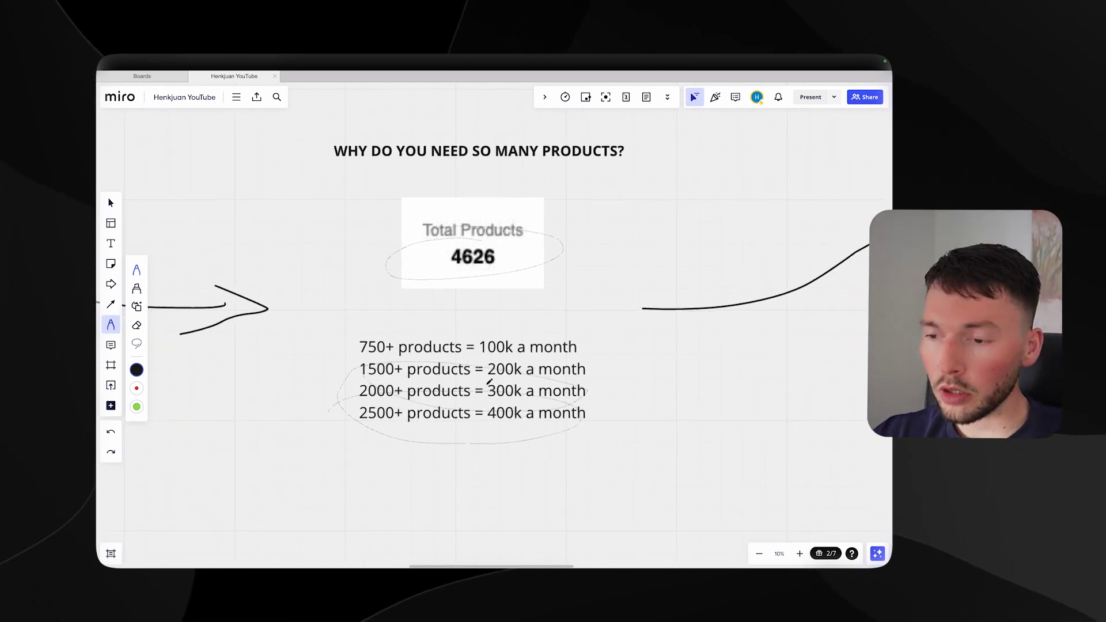
scroll(488, 381, right, 1)
scroll(489, 381, right, 2)
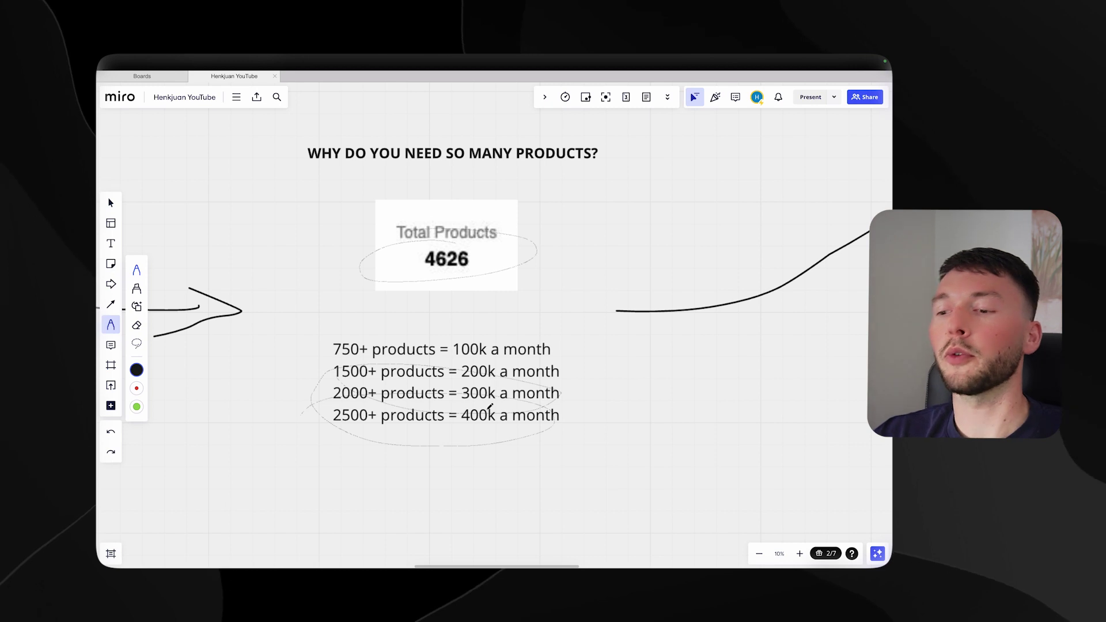
scroll(490, 407, down, 5)
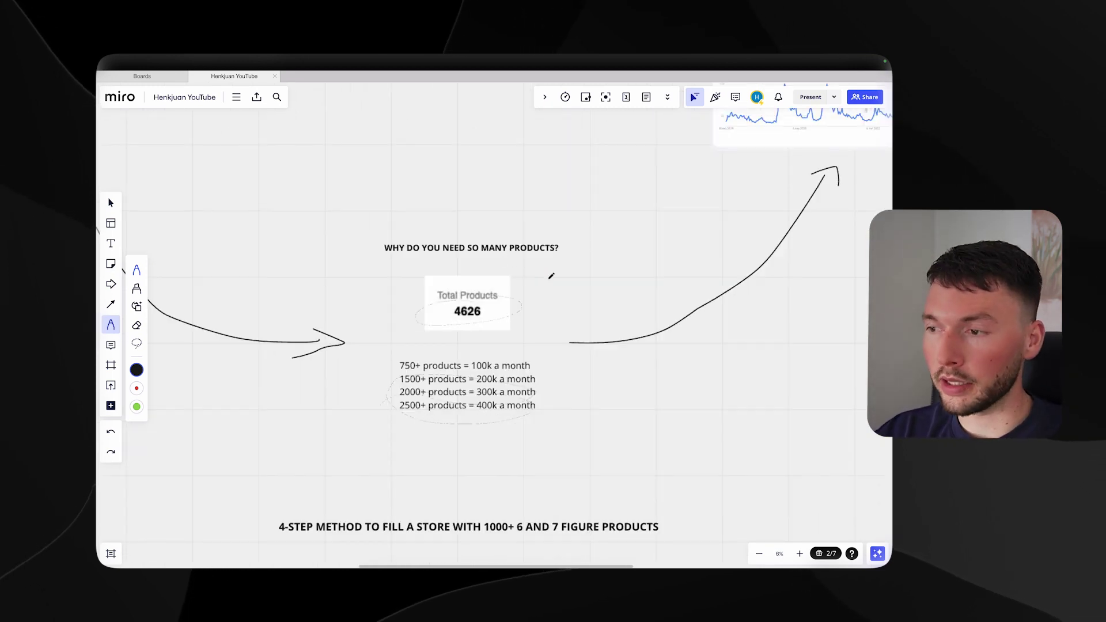
Pan and zoom to the 'Why are trends so important?' garden lights chart, then zoom out.
scroll(551, 276, right, 6)
scroll(551, 276, up, 5)
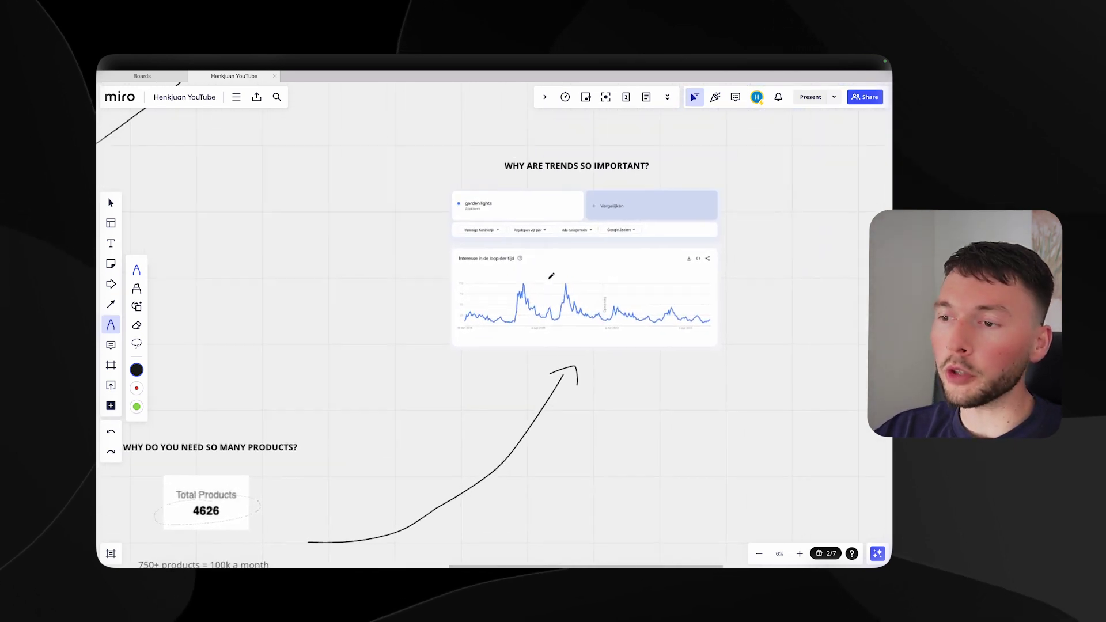
scroll(551, 276, right, 2)
scroll(552, 276, up, 1)
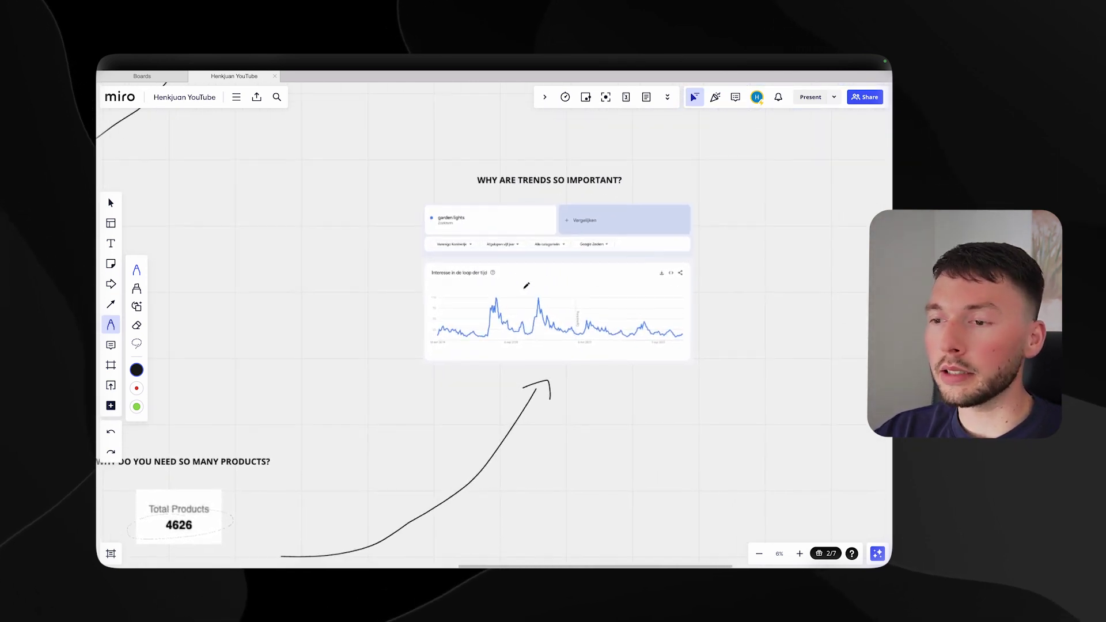
scroll(526, 285, up, 4)
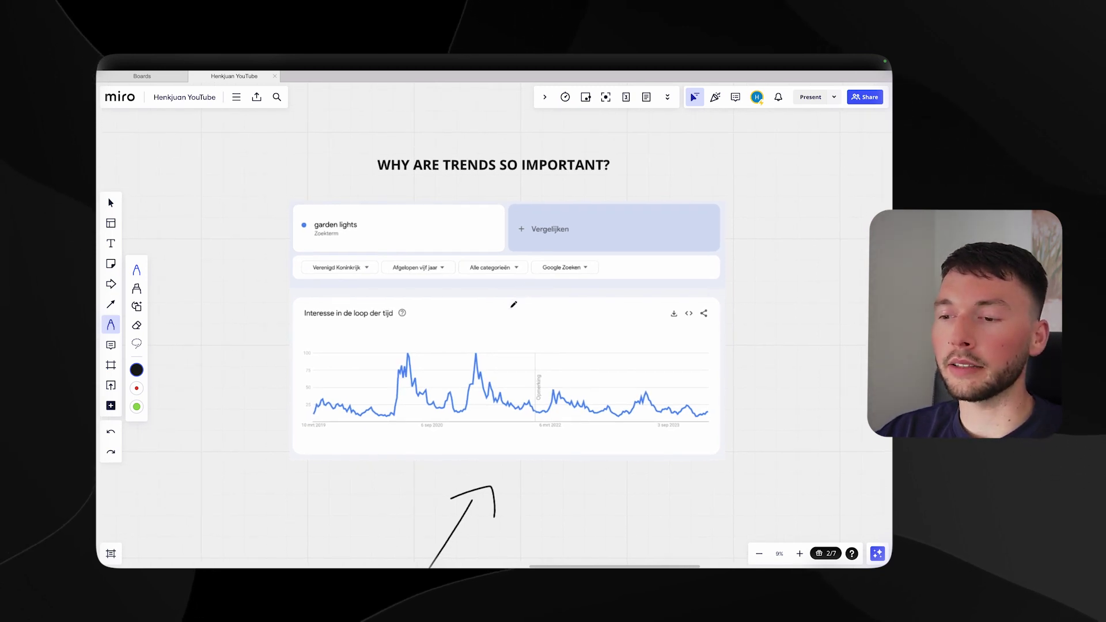
scroll(514, 304, down, 2)
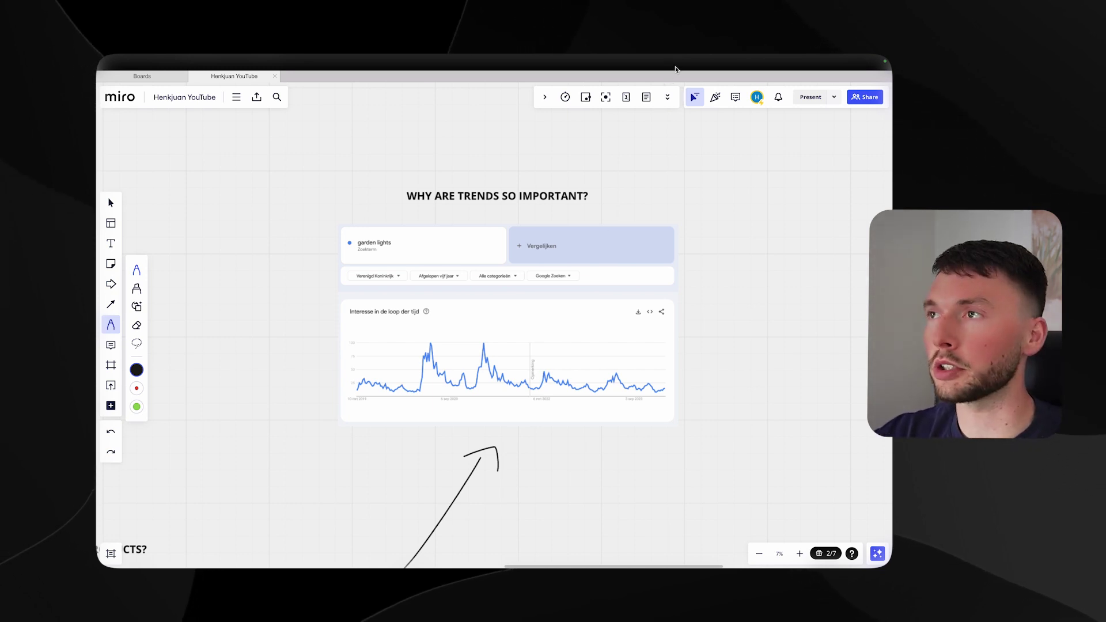
scroll(508, 375, down, 5)
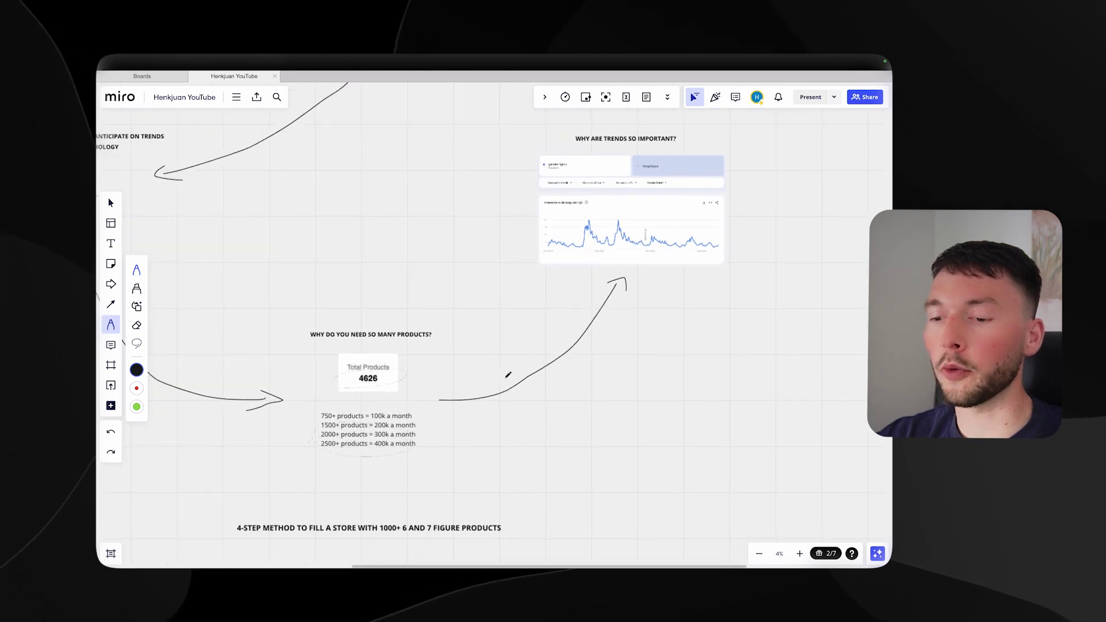
Scroll down to the four tool logos: ChatGPT, Google Trends, Keyword Planner and Product Research.
scroll(508, 375, down, 5)
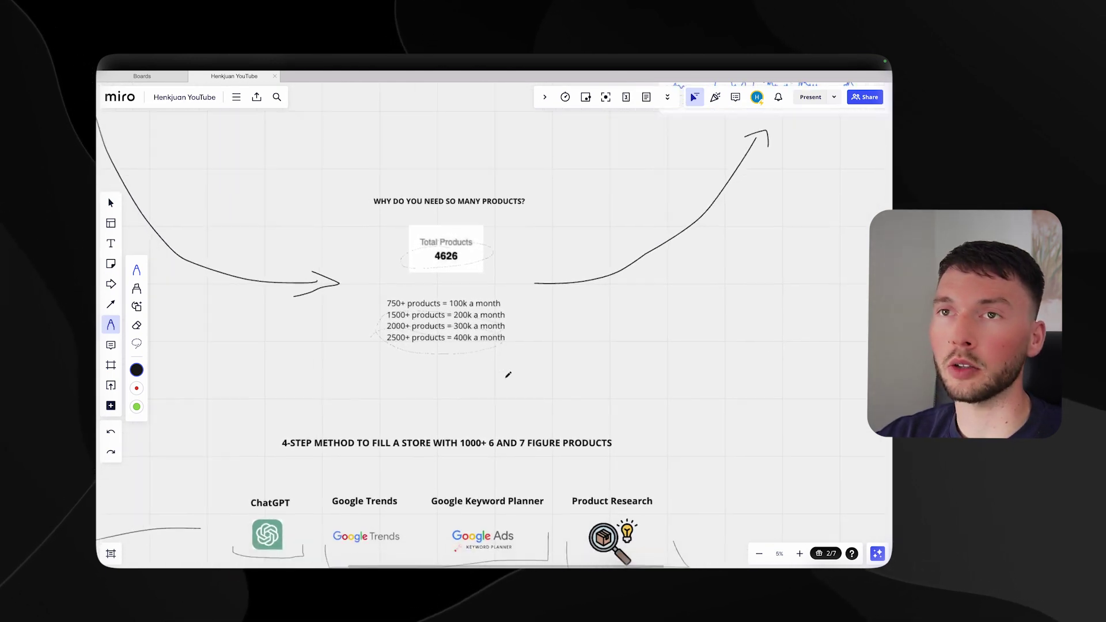
scroll(508, 375, down, 5)
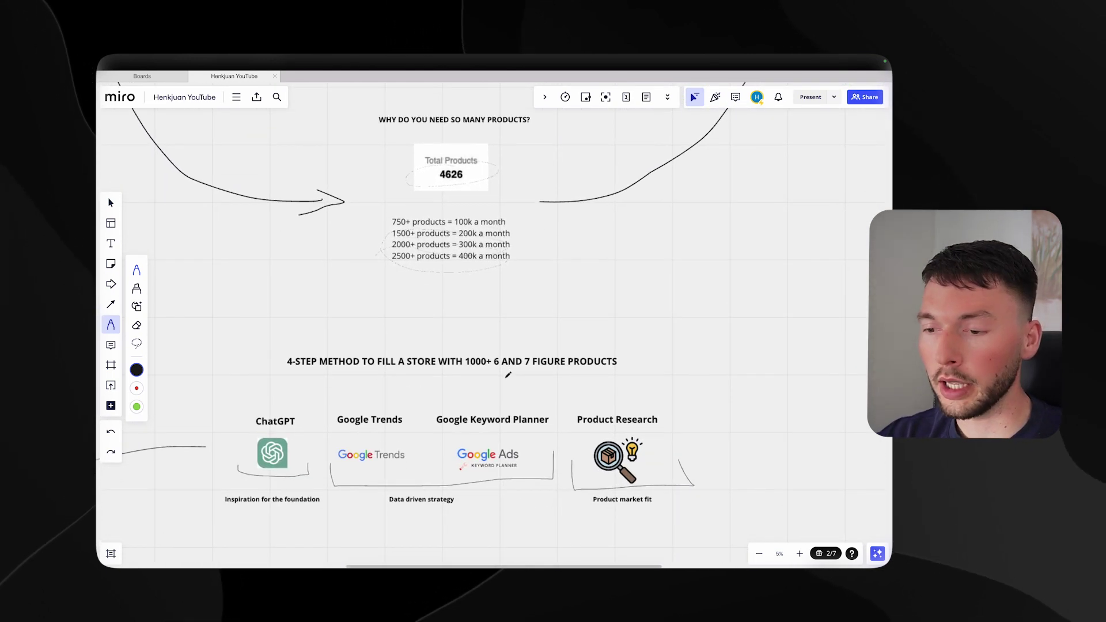
scroll(509, 375, down, 5)
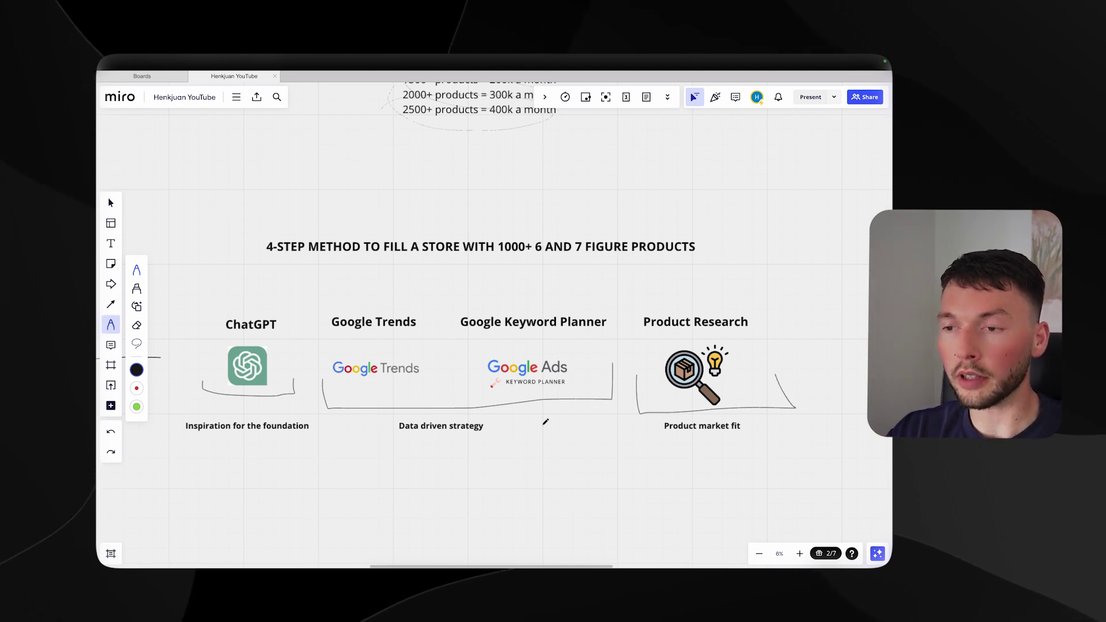
Pan to the ChatGPT column and zoom to 15% on the Keyword Planner plug-in card.
scroll(545, 421, up, 5)
scroll(563, 388, left, 10)
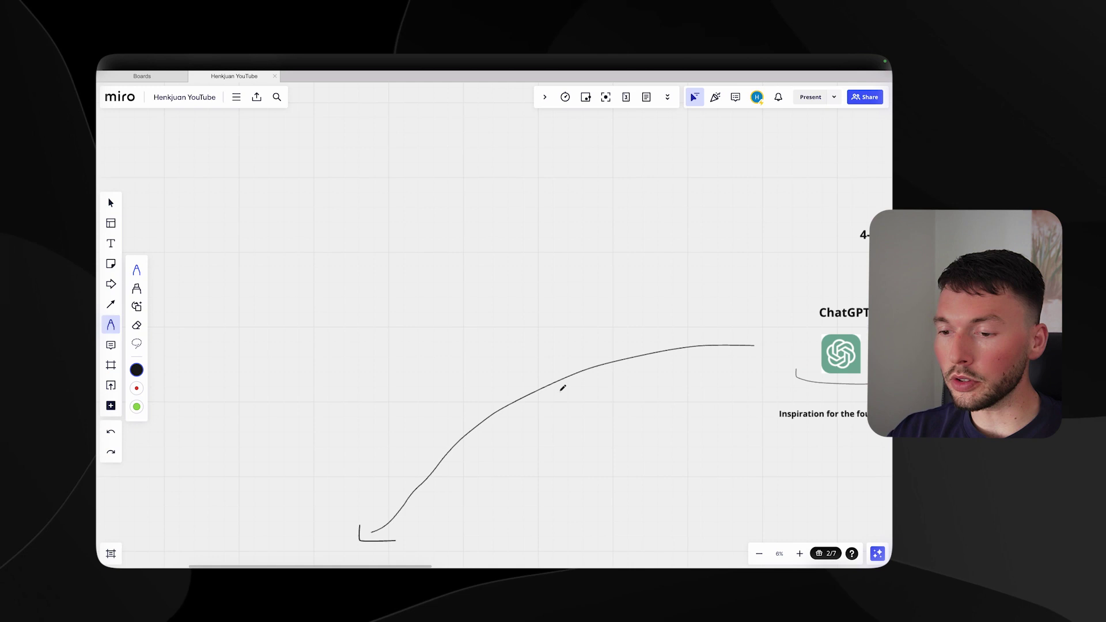
scroll(563, 388, down, 5)
scroll(563, 388, down, 5)
scroll(563, 387, left, 4)
scroll(563, 388, up, 3)
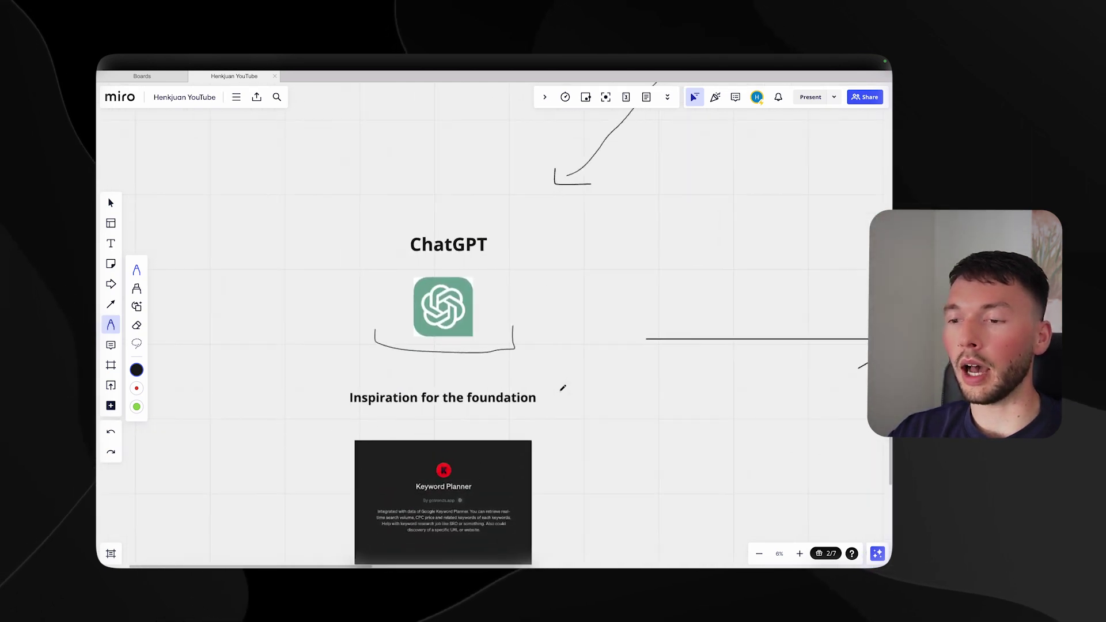
scroll(563, 388, down, 2)
scroll(563, 388, up, 3)
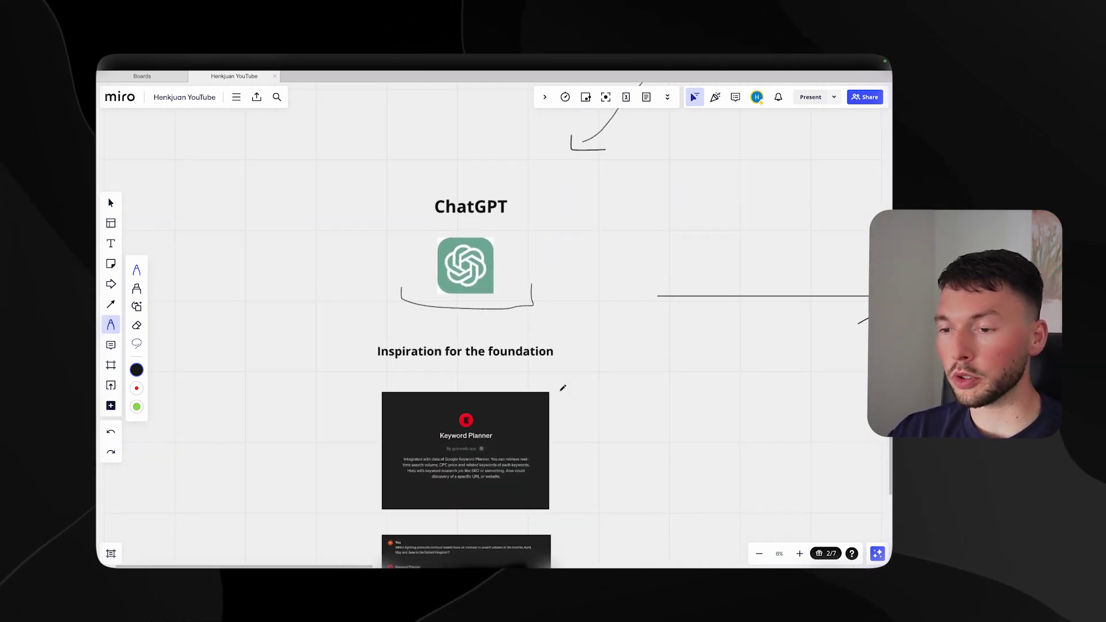
scroll(562, 388, up, 1)
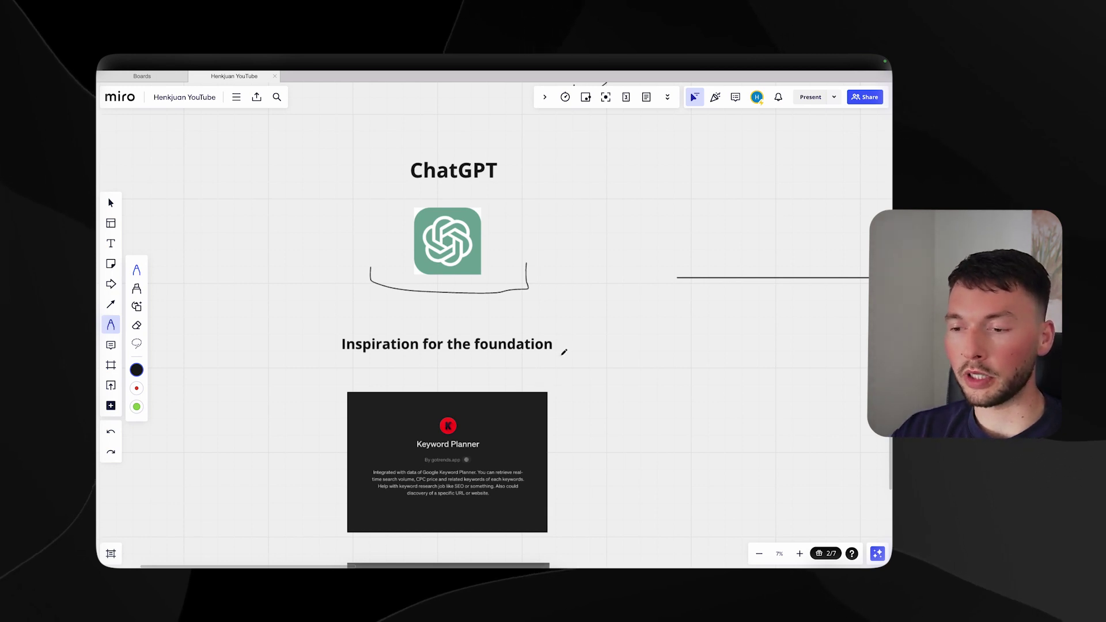
scroll(564, 352, down, 1)
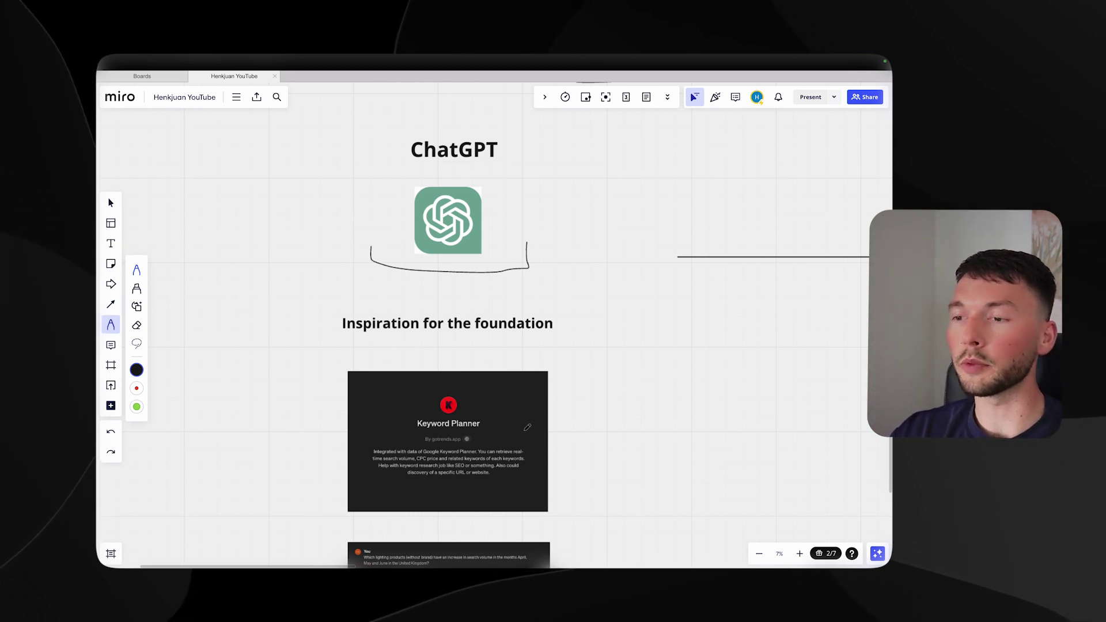
scroll(496, 400, down, 3)
scroll(495, 400, up, 5)
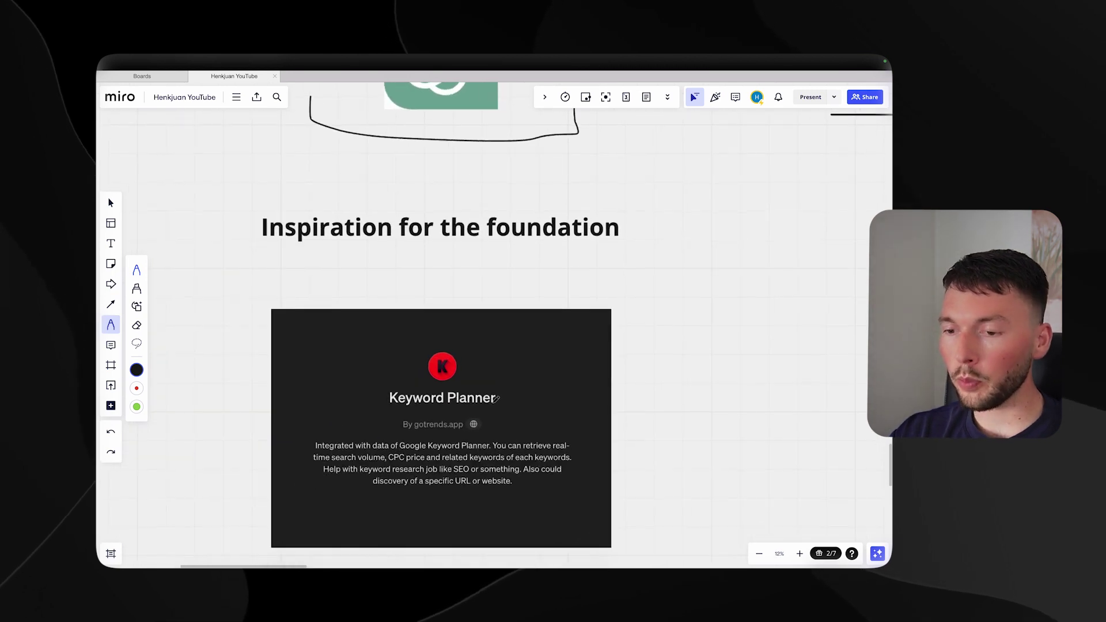
scroll(496, 399, up, 3)
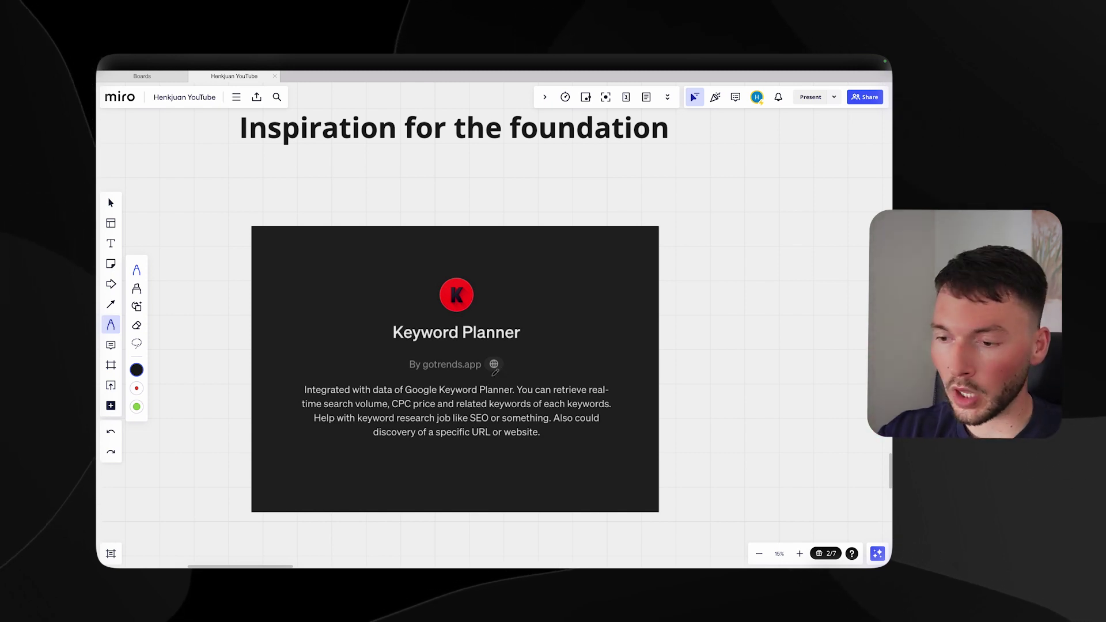
scroll(502, 367, down, 3)
scroll(502, 367, down, 2)
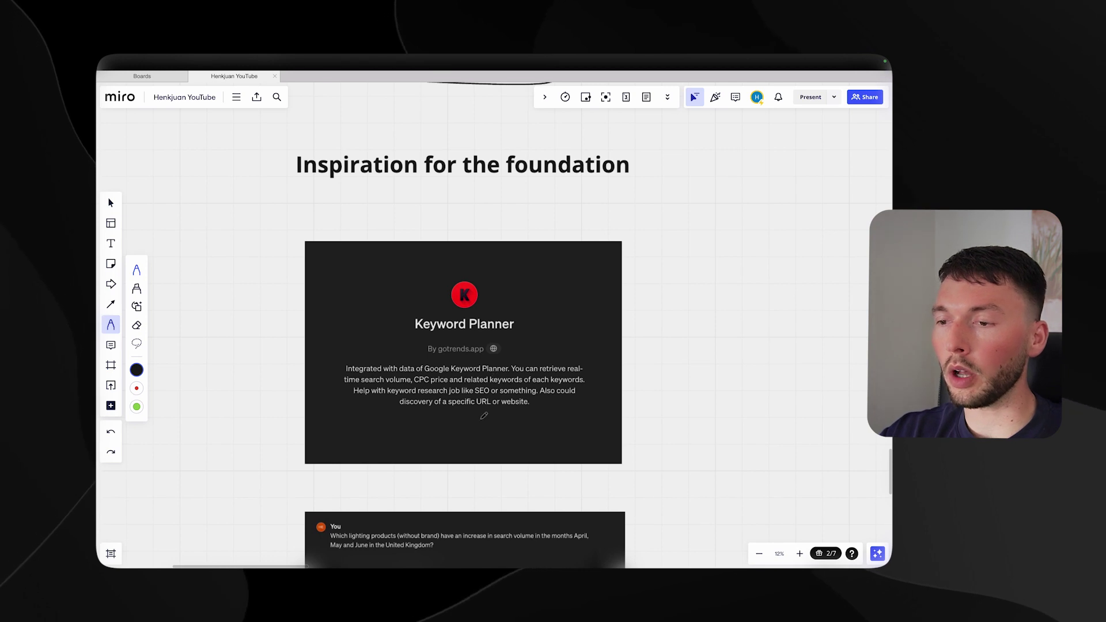
Zoom into the Keyword Planner chat answer, then zoom out and pan right toward Google Trends.
scroll(484, 415, down, 3)
scroll(484, 415, up, 3)
scroll(484, 416, up, 2)
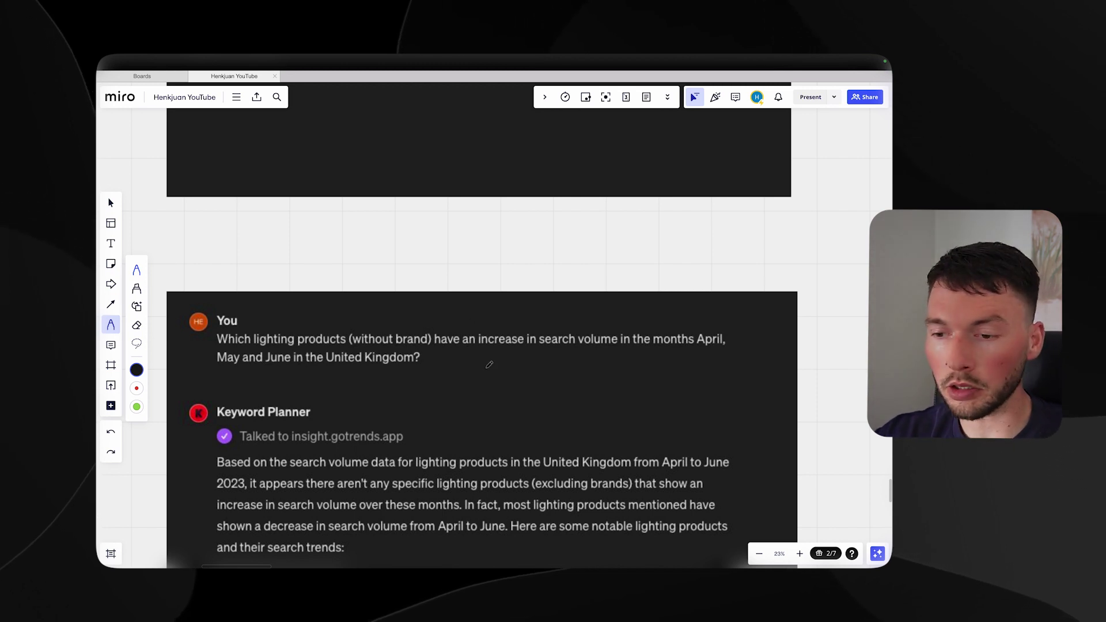
scroll(490, 364, down, 1)
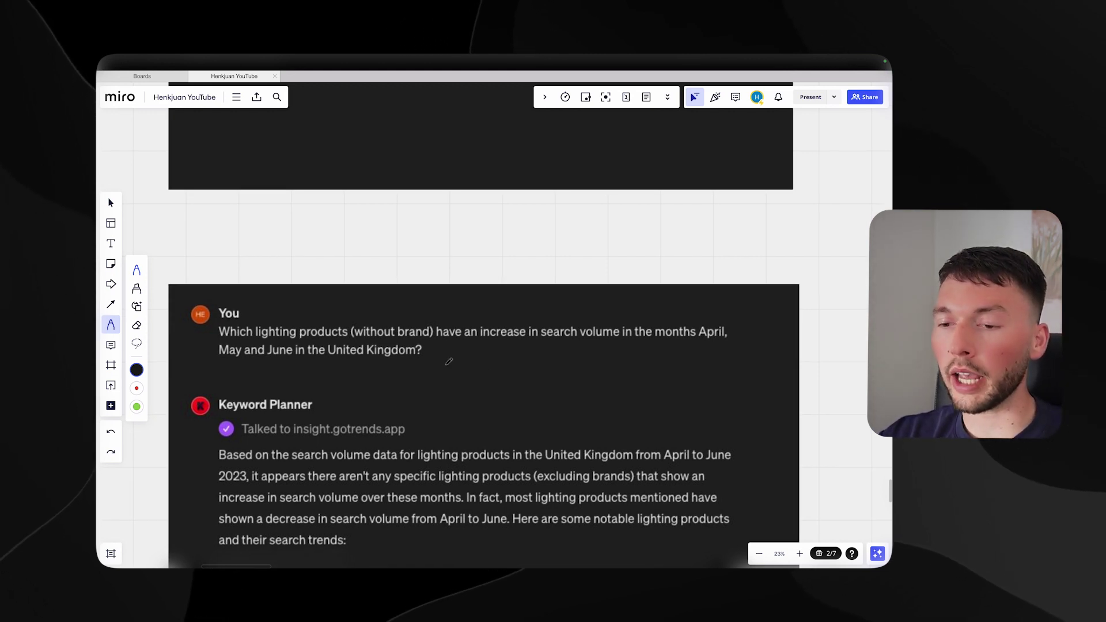
scroll(449, 362, down, 5)
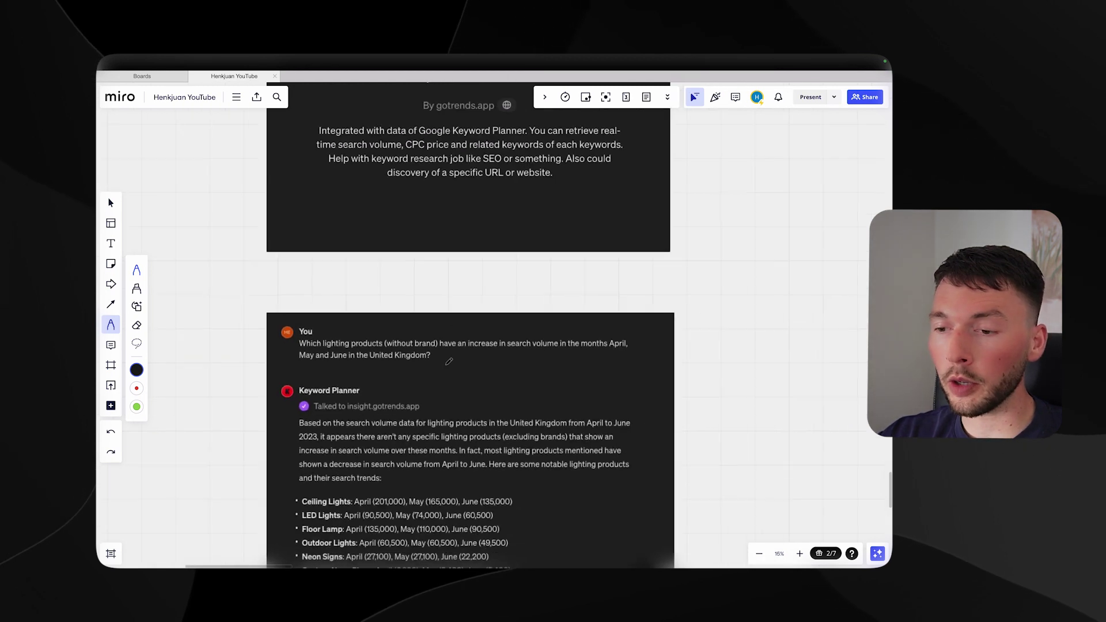
scroll(449, 361, down, 2)
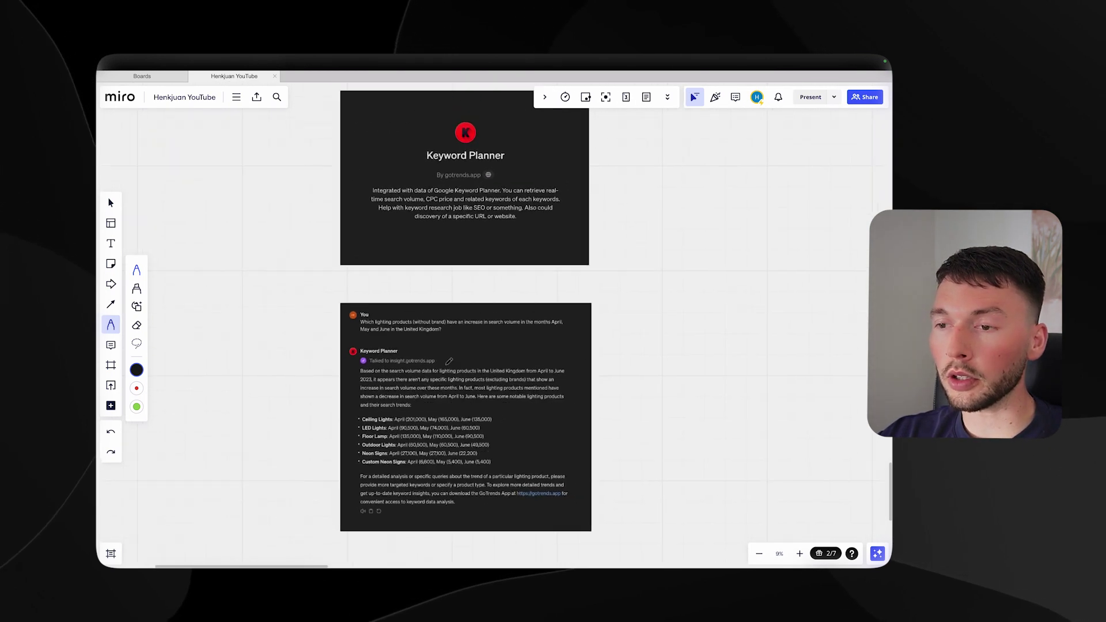
scroll(449, 361, right, 3)
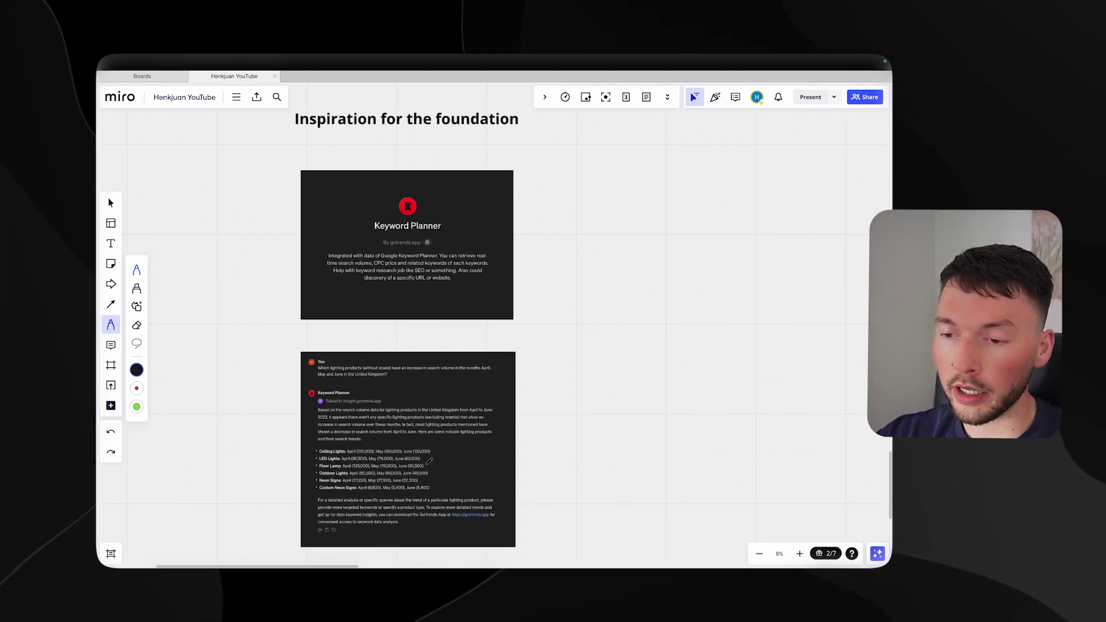
scroll(423, 442, down, 2)
Circle the garden lights chart's latest point, first big peak and tallest peak in pen.
scroll(380, 457, right, 3)
scroll(380, 457, right, 10)
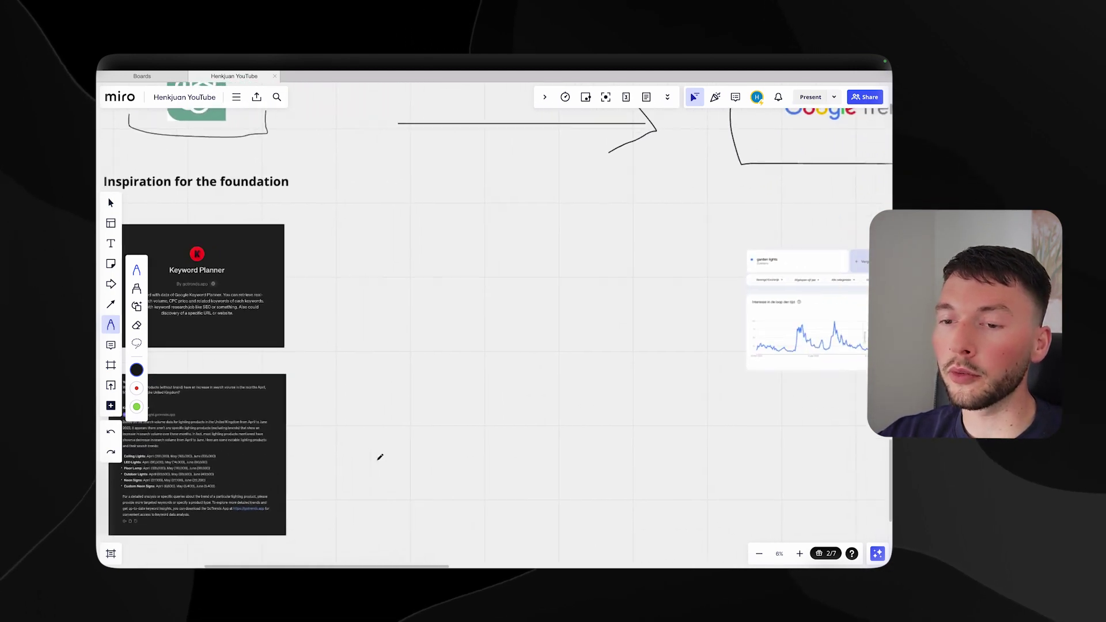
scroll(380, 457, down, 2)
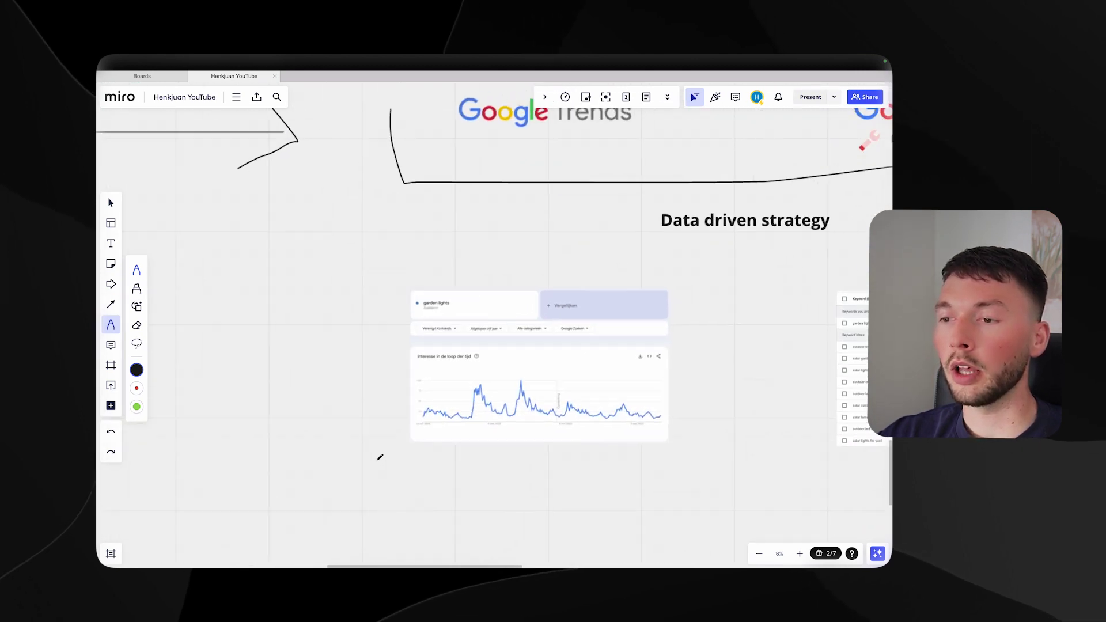
scroll(381, 457, up, 5)
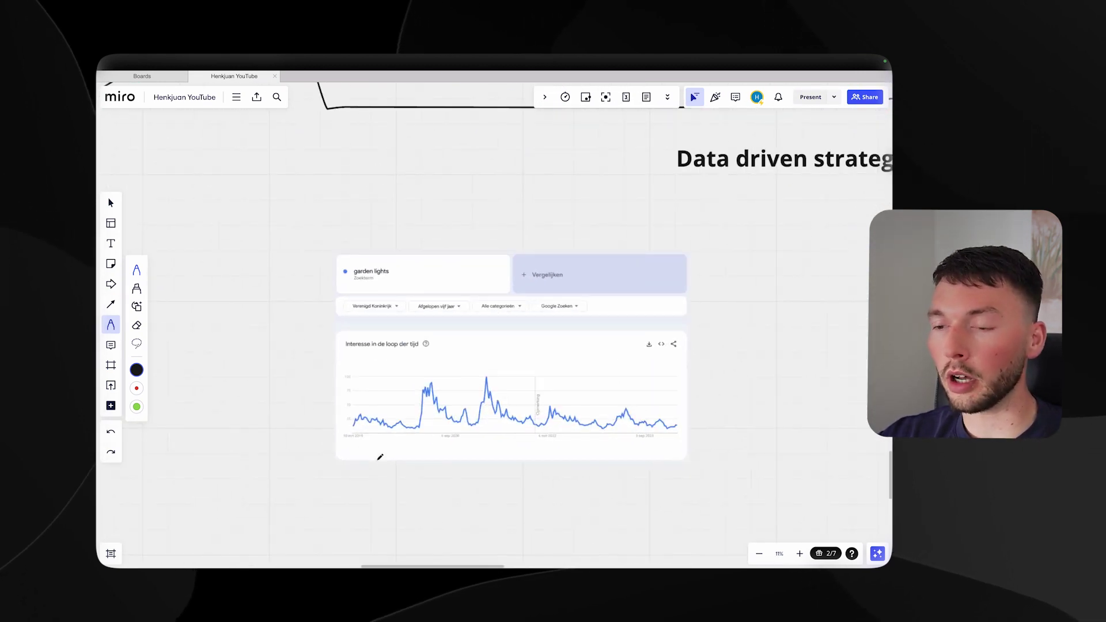
scroll(380, 457, right, 1)
scroll(436, 438, up, 2)
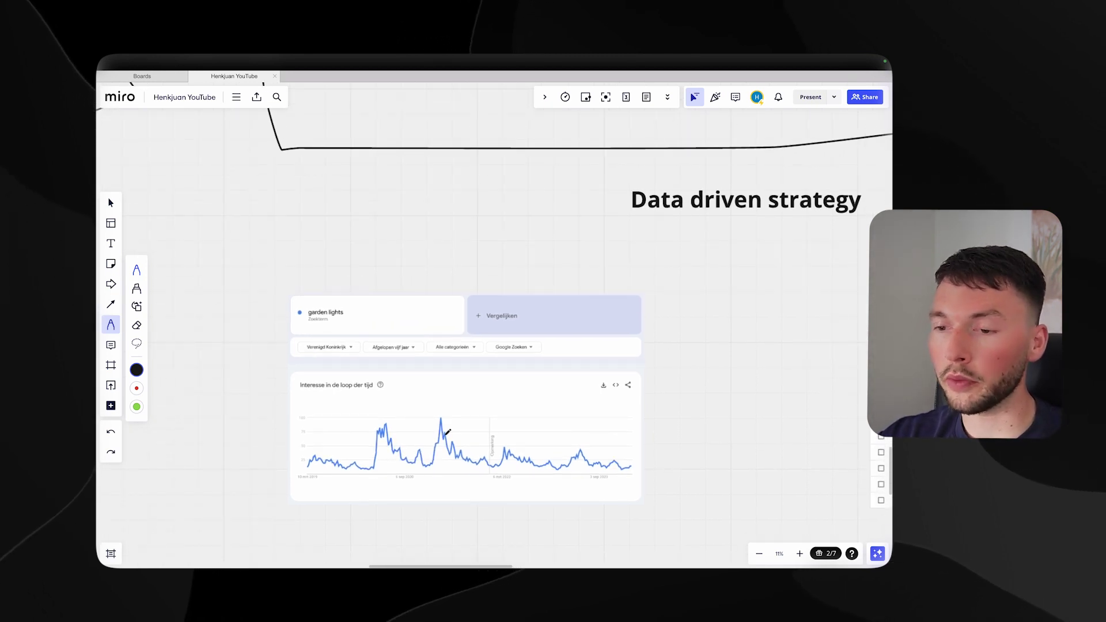
scroll(480, 412, up, 1)
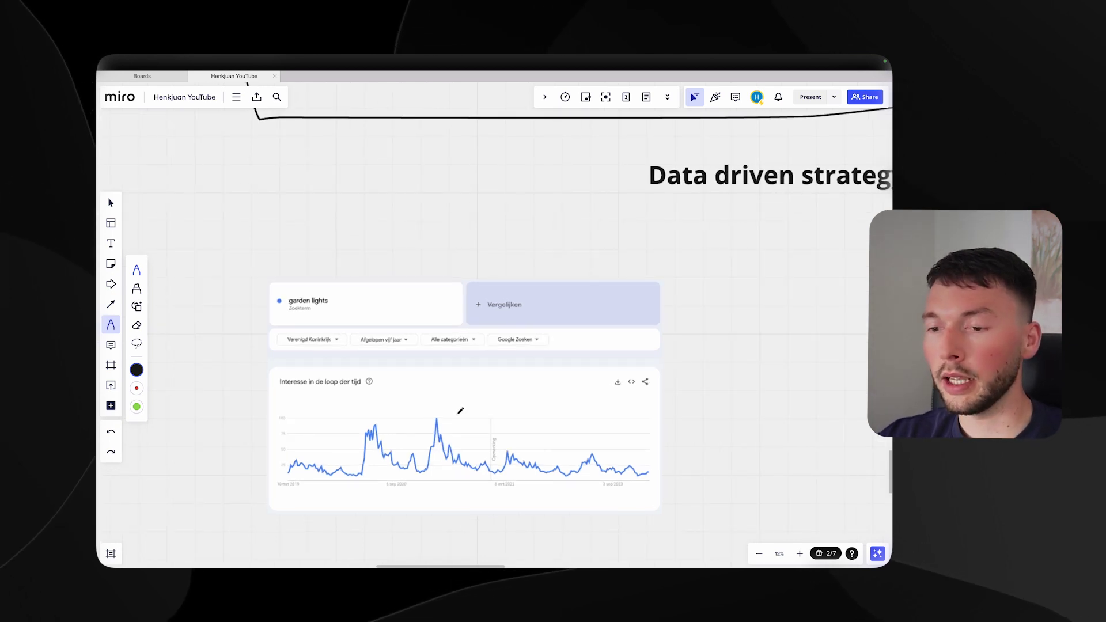
scroll(461, 411, up, 4)
scroll(461, 411, down, 1)
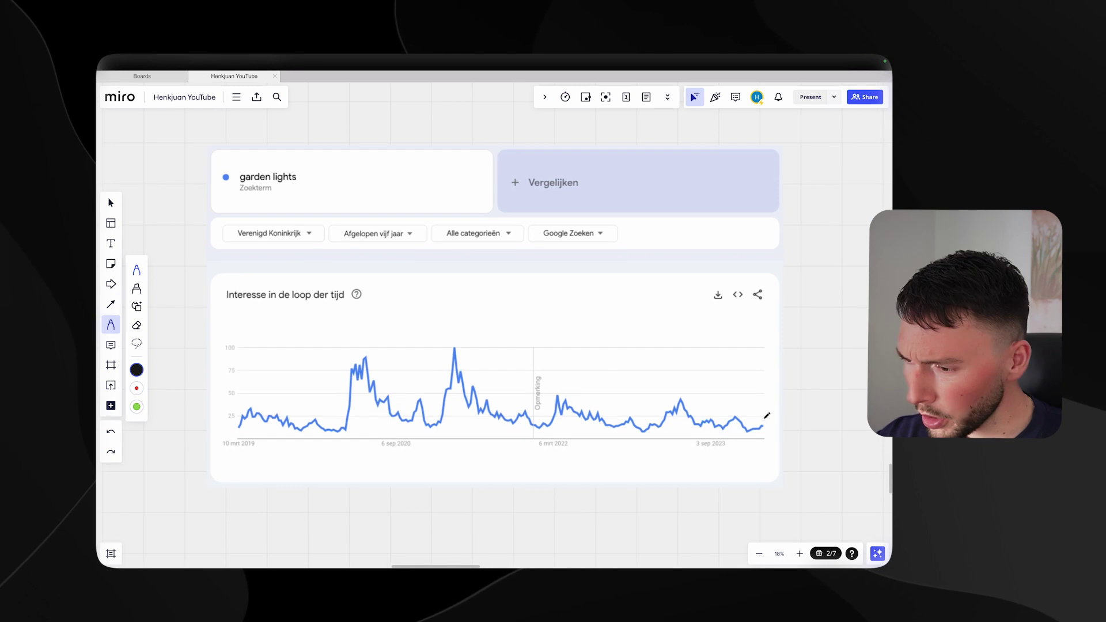
mouse_move(752, 424)
mouse_down()
mouse_move(772, 429)
mouse_move(759, 420)
mouse_up()
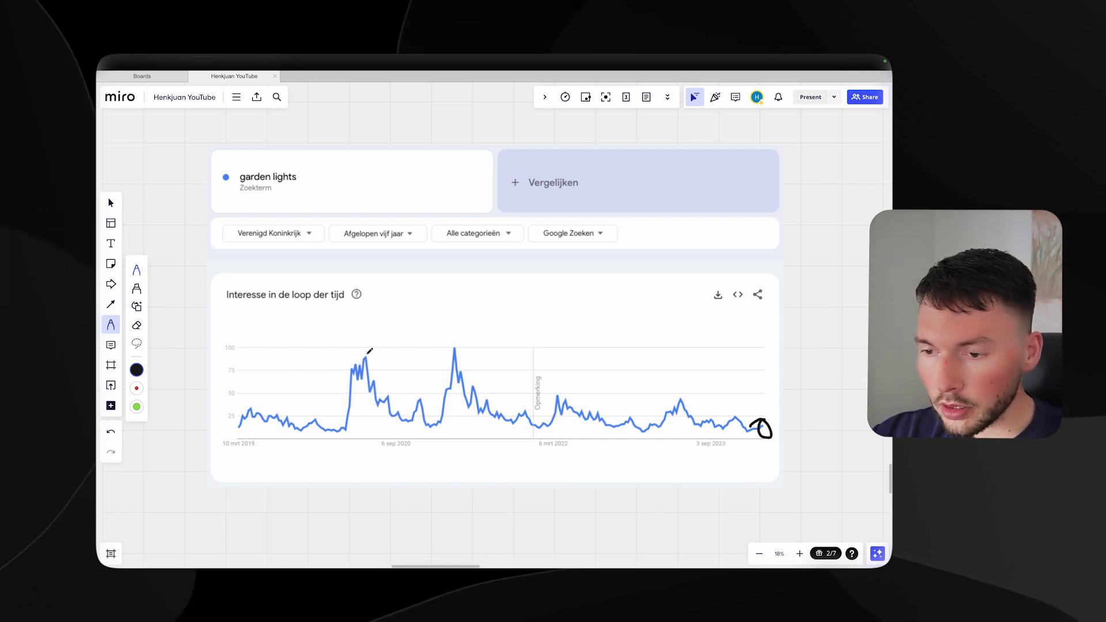
mouse_move(368, 352)
mouse_down()
mouse_move(346, 362)
mouse_move(355, 377)
mouse_move(381, 361)
mouse_up()
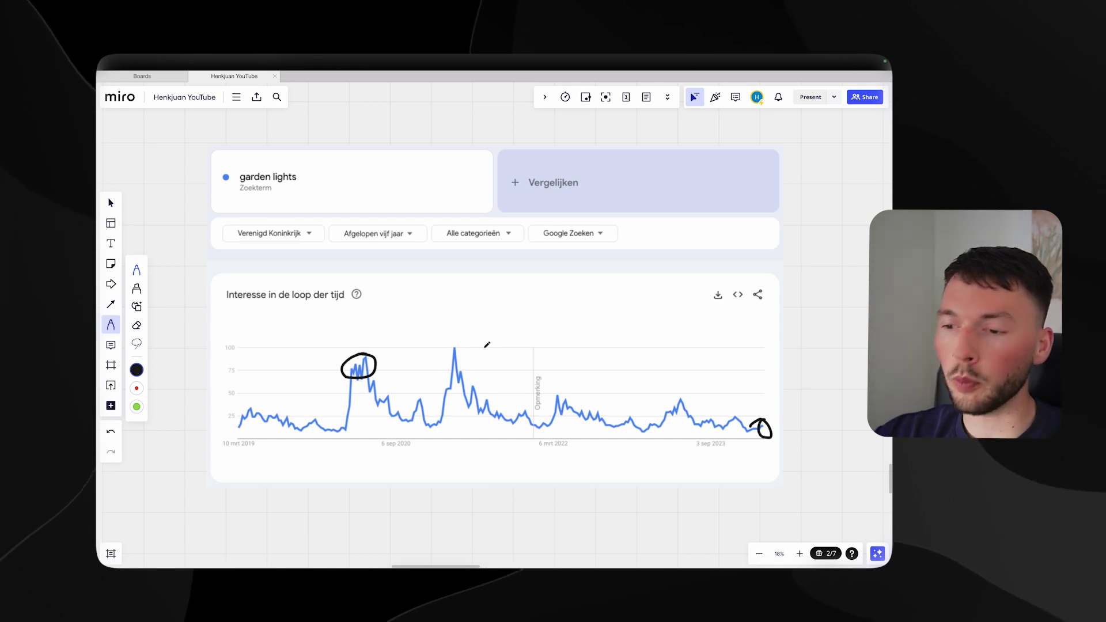
mouse_move(456, 345)
mouse_down()
mouse_move(461, 361)
mouse_move(476, 346)
mouse_up()
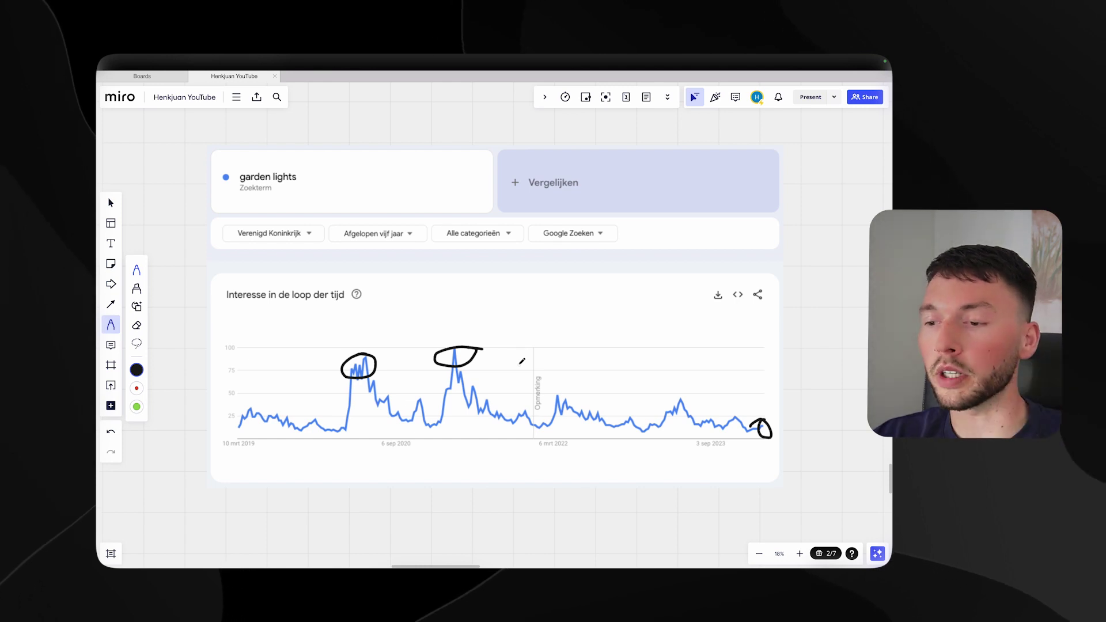
Circle the 2023 and 2022 peaks, then zoom out.
scroll(529, 378, down, 2)
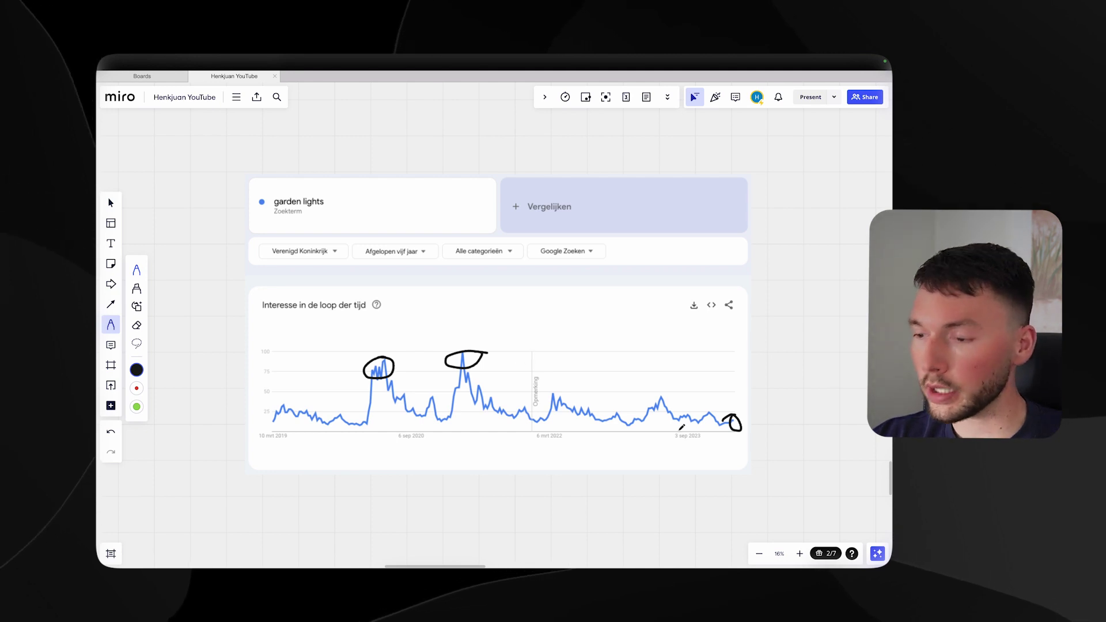
mouse_move(665, 390)
mouse_down()
mouse_move(655, 405)
mouse_move(667, 392)
mouse_up()
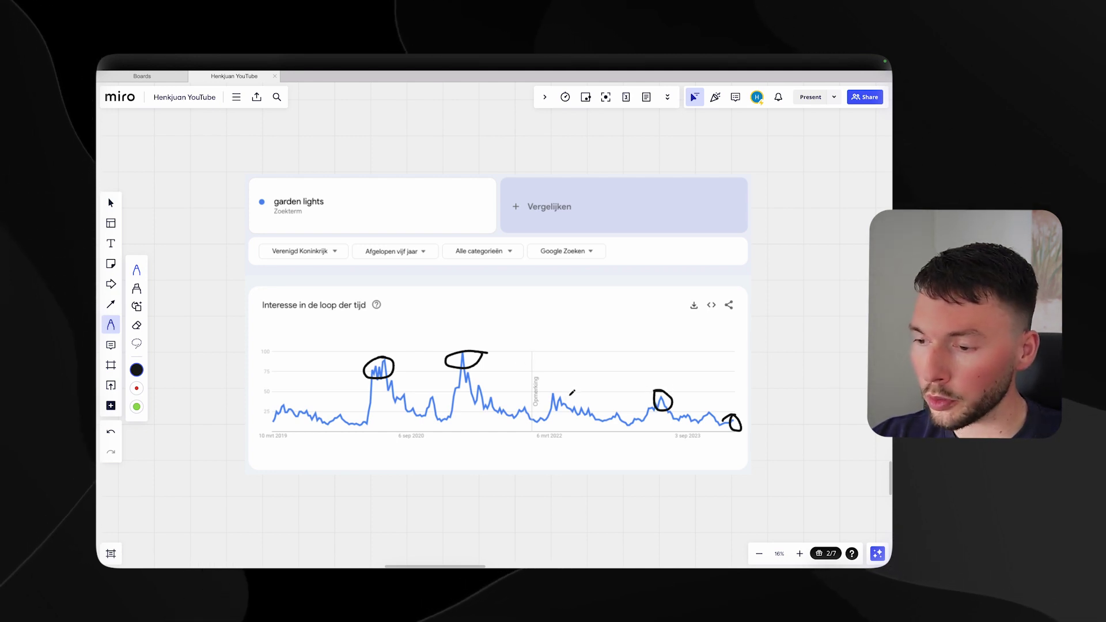
drag(556, 387, 551, 389)
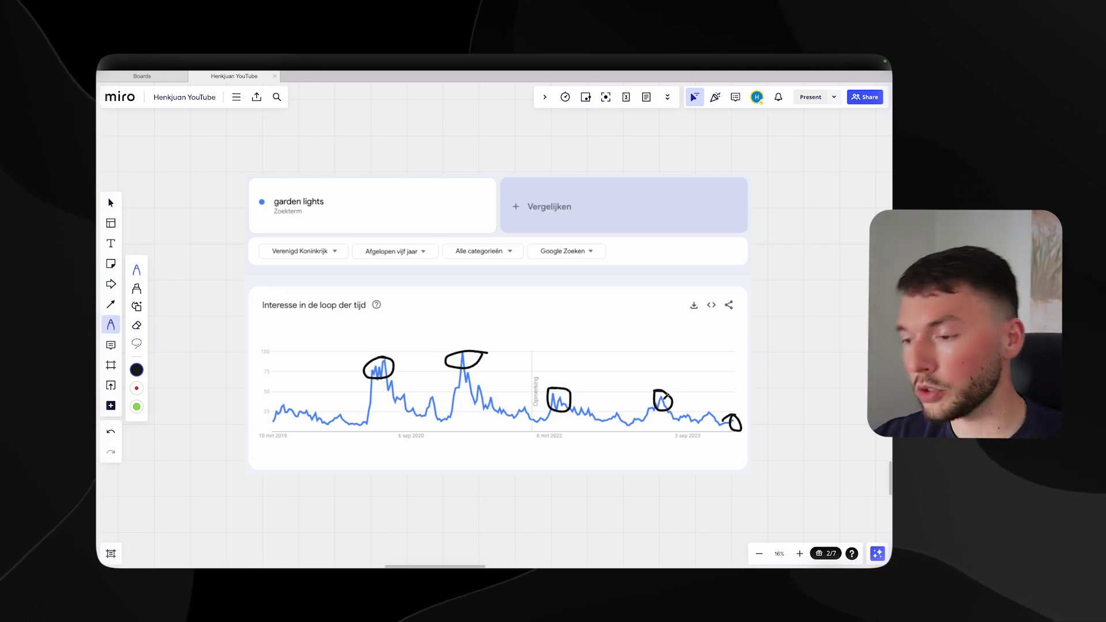
scroll(612, 407, down, 1)
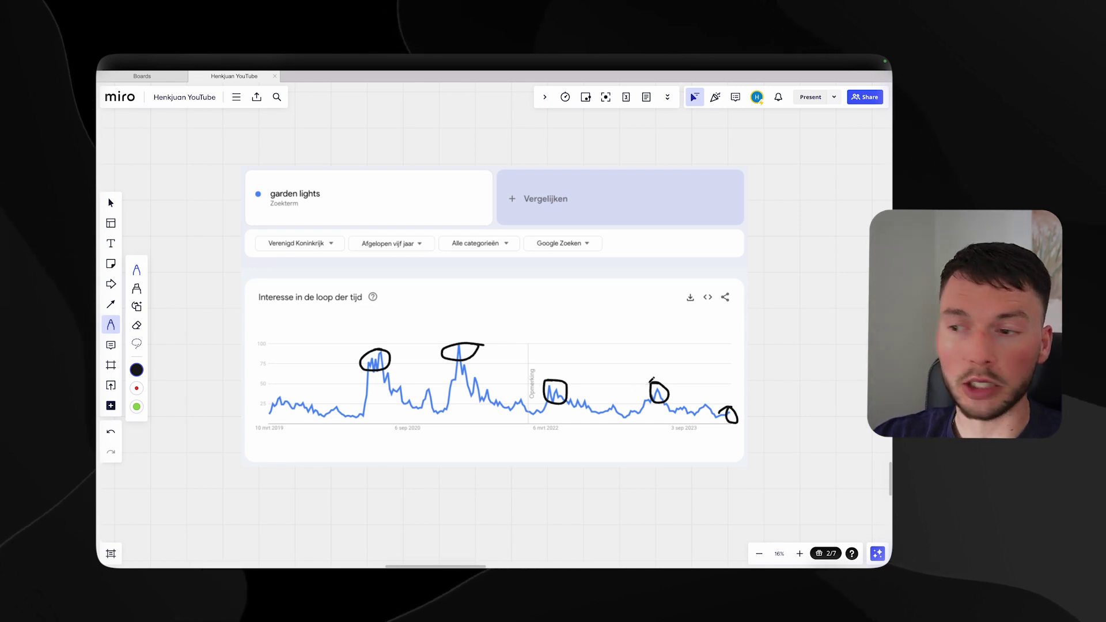
scroll(698, 317, down, 1)
Pan to the Keyword Planner table and zoom in on garden lights at 27,100 monthly searches.
scroll(718, 282, down, 3)
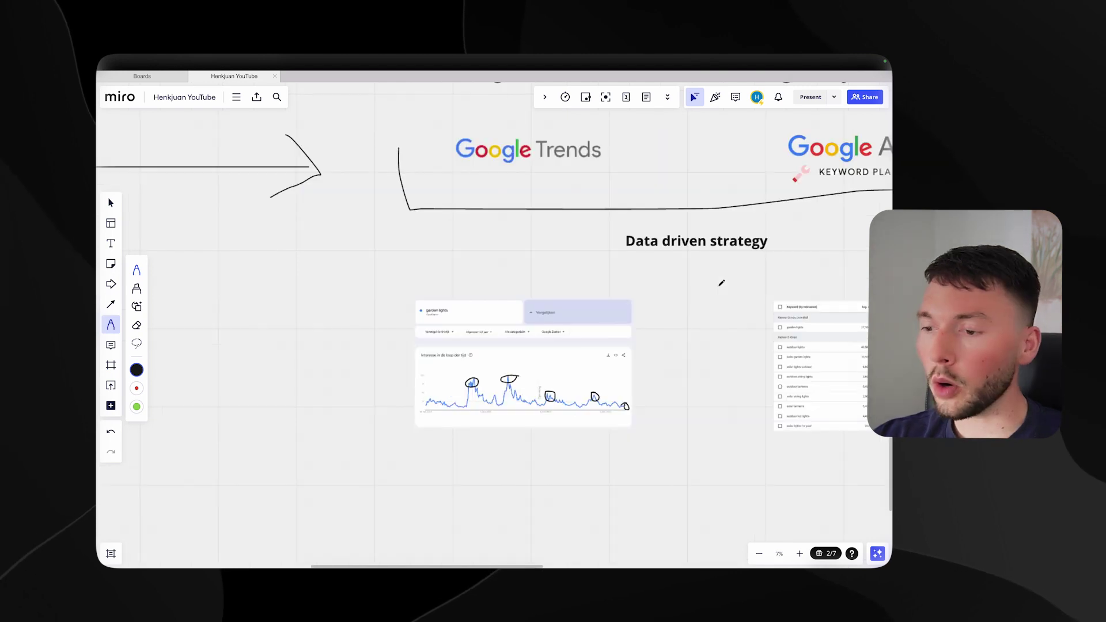
scroll(529, 350, up, 4)
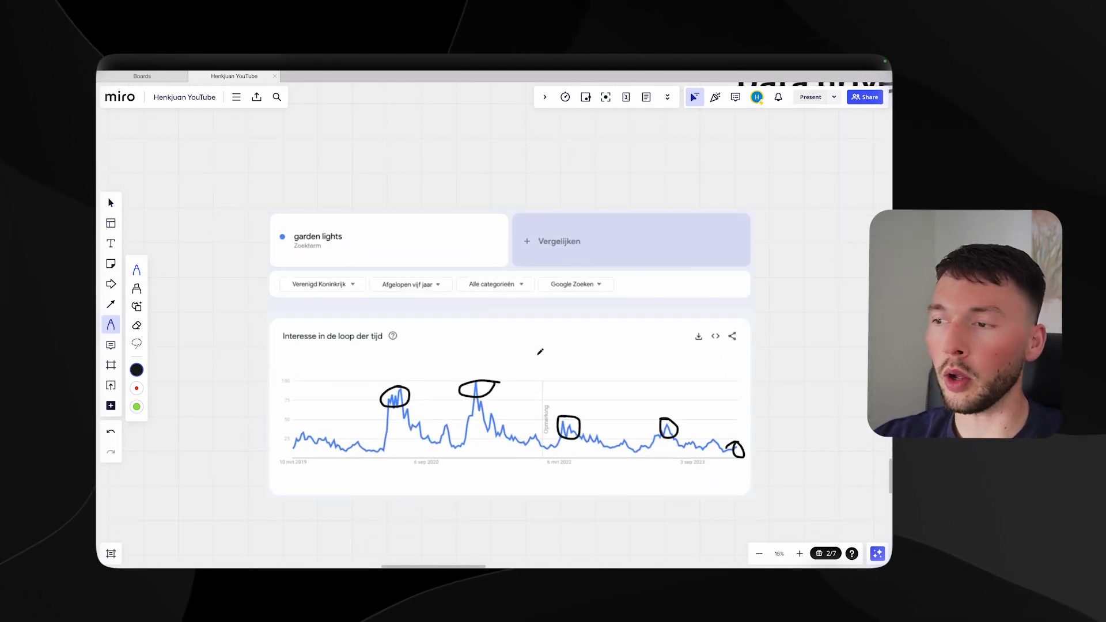
scroll(540, 352, right, 1)
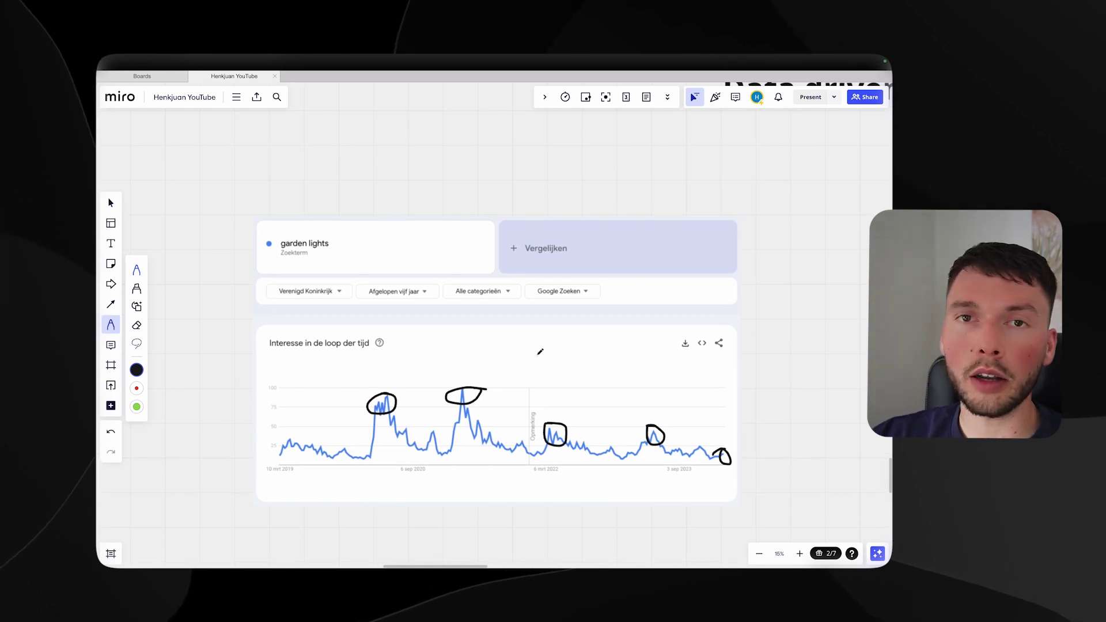
scroll(557, 341, right, 2)
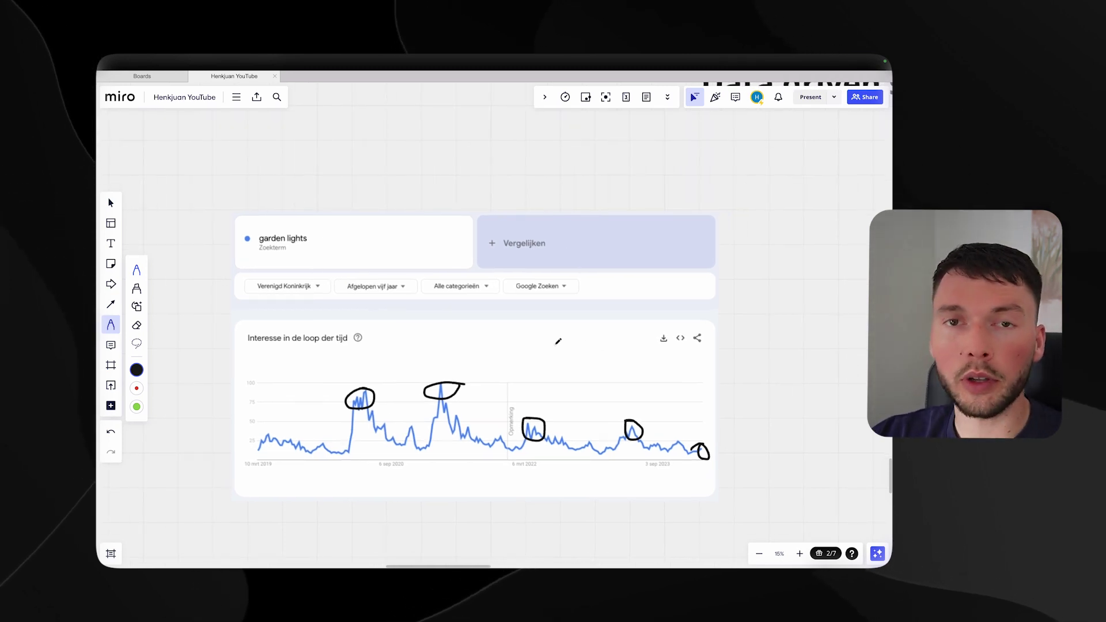
scroll(609, 317, down, 3)
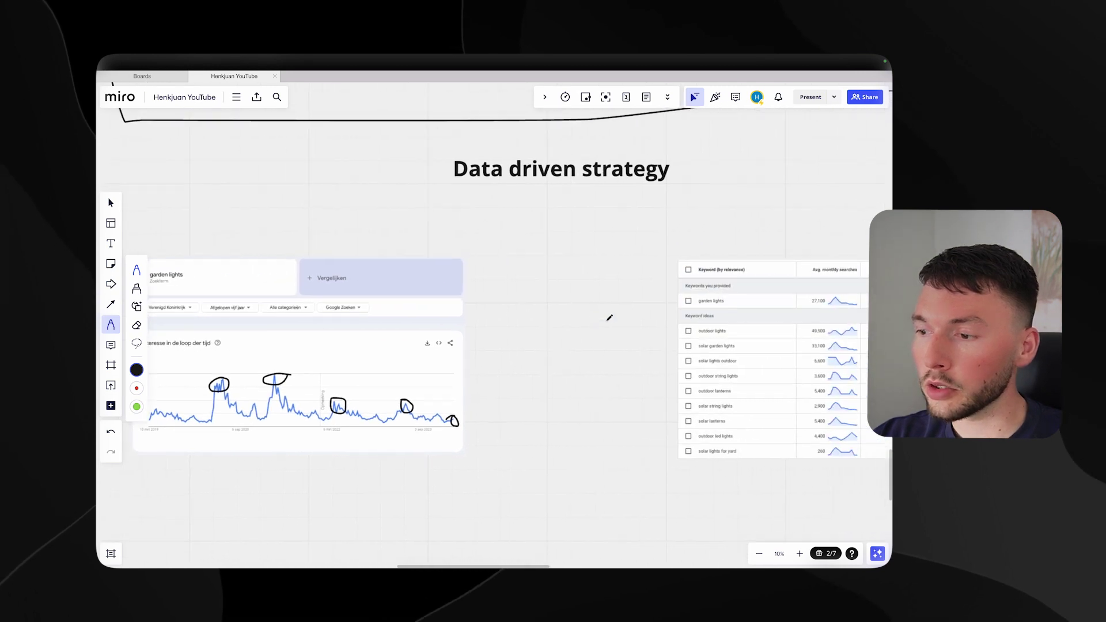
scroll(610, 318, right, 5)
scroll(609, 318, up, 3)
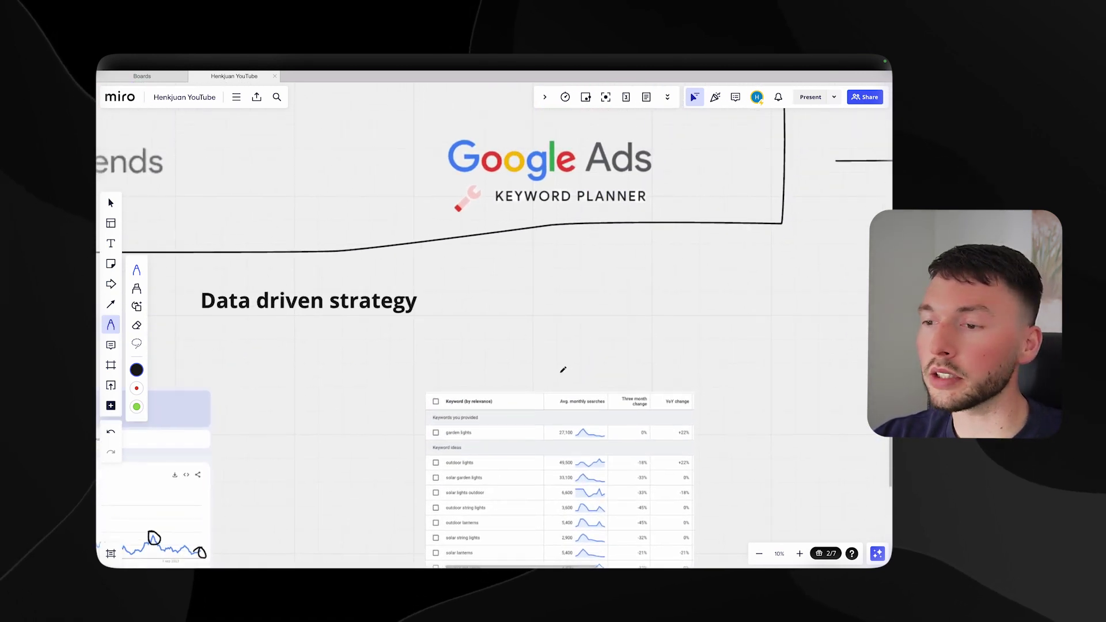
scroll(563, 369, down, 5)
scroll(563, 370, up, 5)
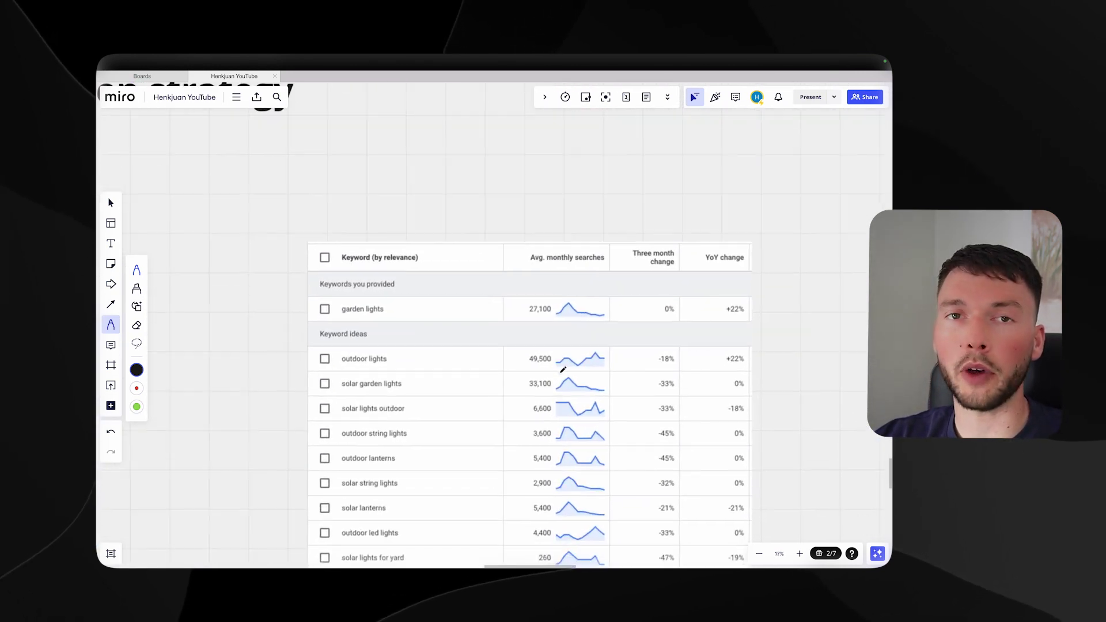
Loop garden lights, outdoor lights, solar garden lights and outdoor string lights in the keyword table.
scroll(563, 370, down, 2)
scroll(563, 369, down, 2)
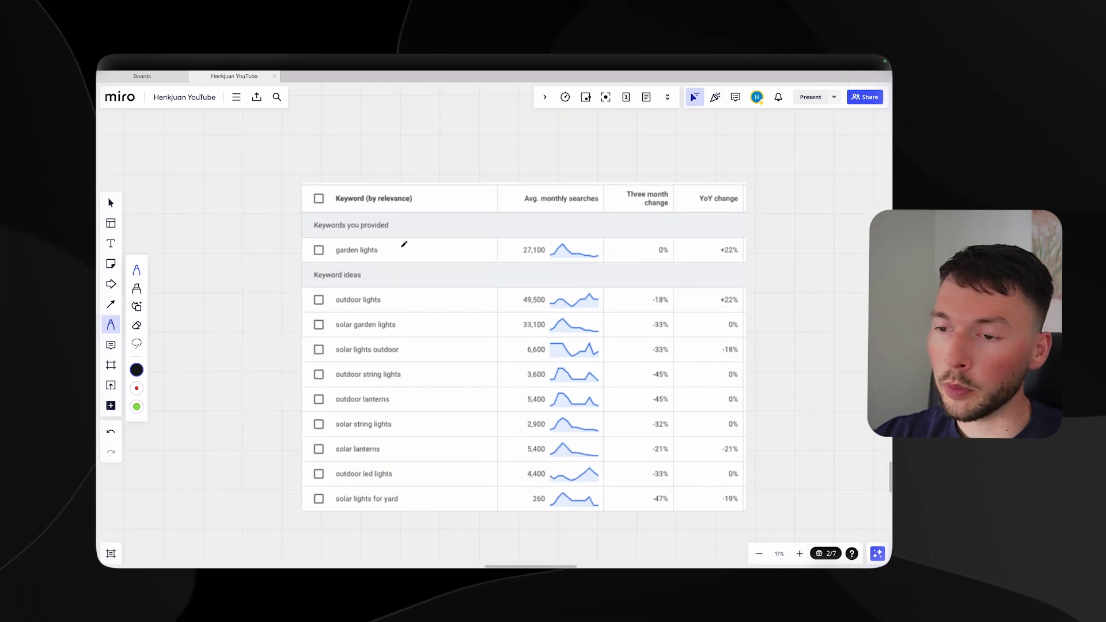
mouse_move(403, 246)
mouse_down()
mouse_move(326, 246)
mouse_move(367, 238)
mouse_move(330, 285)
mouse_up()
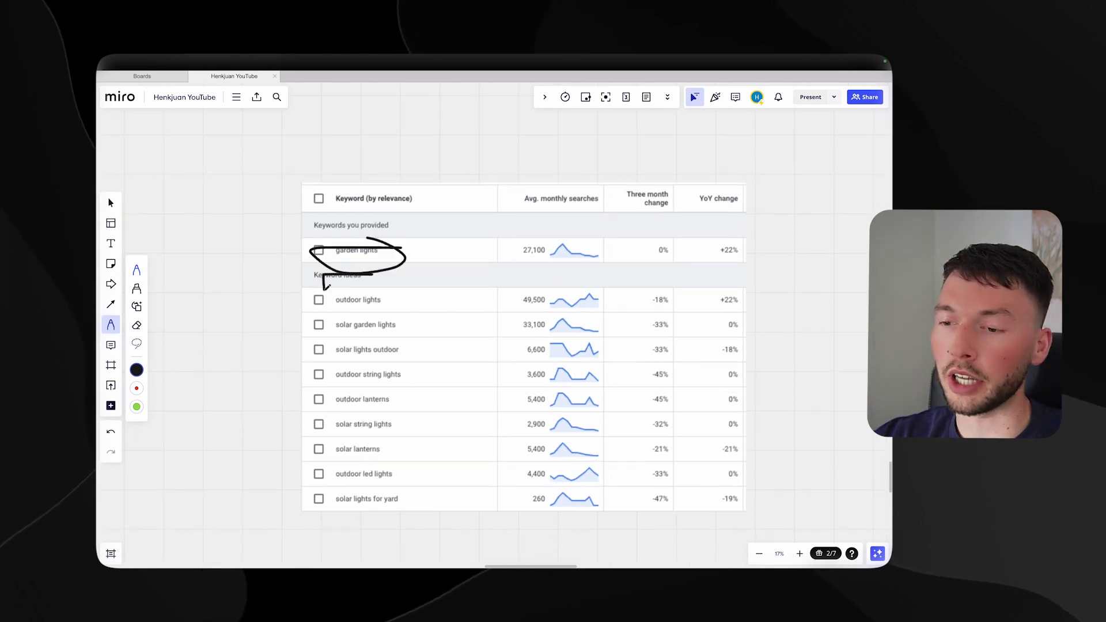
drag(405, 296, 368, 275)
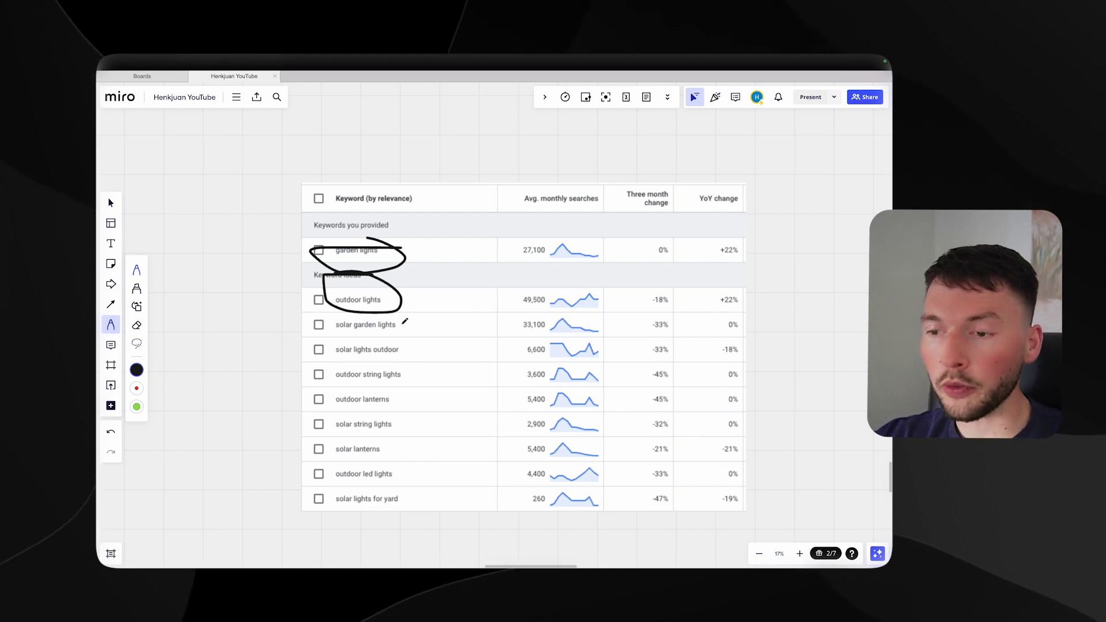
mouse_move(402, 325)
mouse_down()
mouse_move(352, 315)
mouse_move(397, 340)
mouse_move(419, 323)
mouse_move(346, 317)
mouse_move(321, 352)
mouse_move(401, 351)
mouse_move(368, 343)
mouse_up()
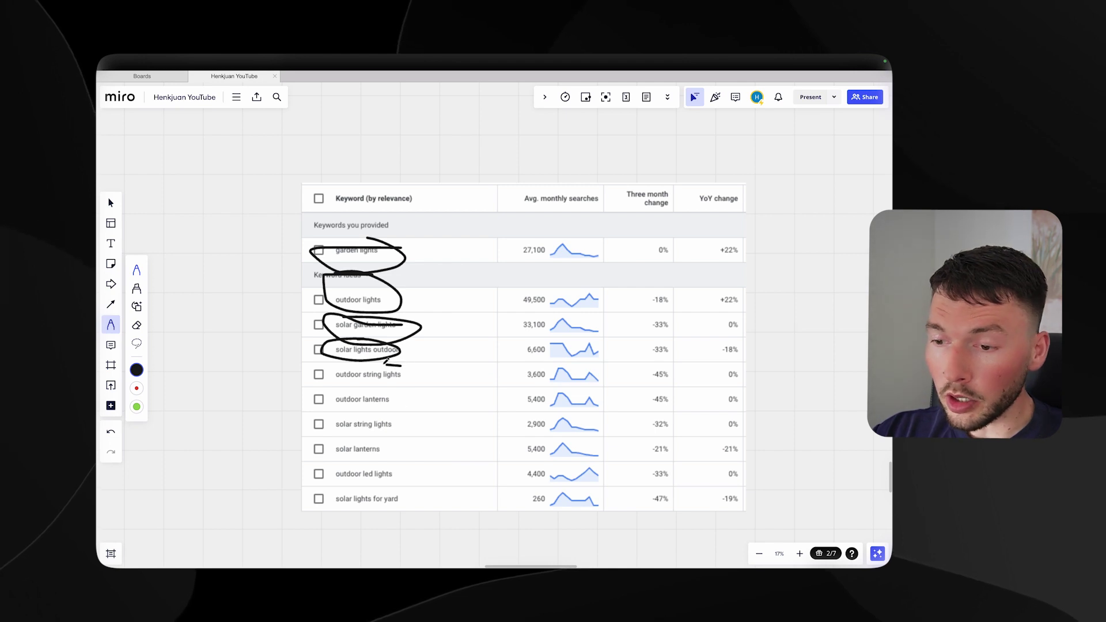
mouse_move(386, 361)
mouse_down()
mouse_move(321, 382)
mouse_move(413, 368)
mouse_move(370, 362)
mouse_move(329, 398)
mouse_move(394, 400)
mouse_move(389, 384)
mouse_up()
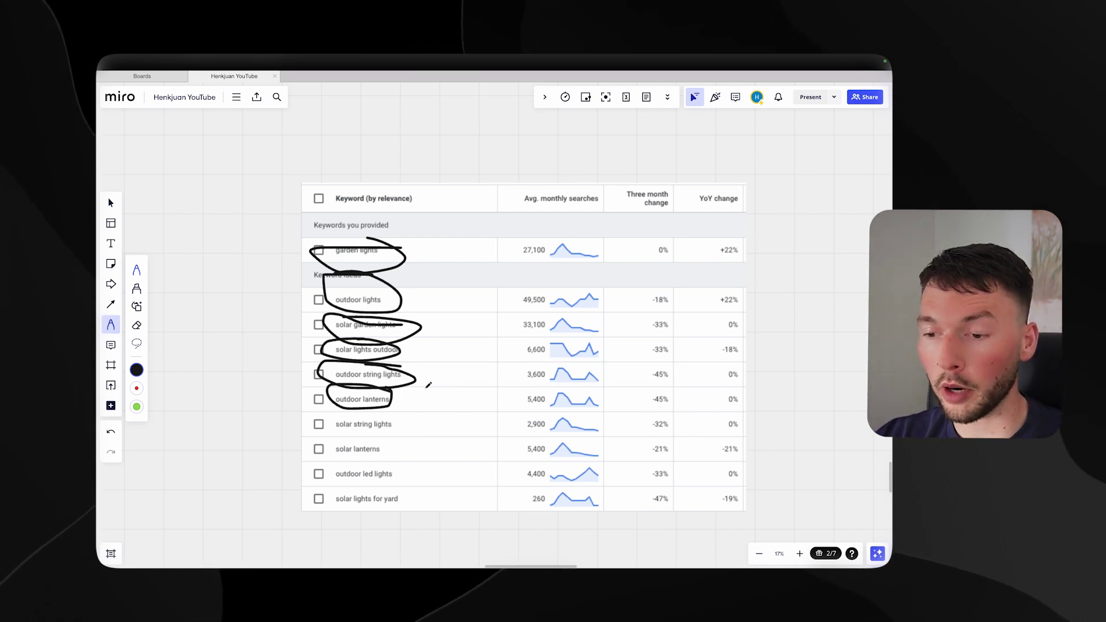
Zoom out and pan to the Product Research section showing Product market fit and VPN.
scroll(428, 385, down, 2)
scroll(428, 386, down, 4)
scroll(428, 386, up, 2)
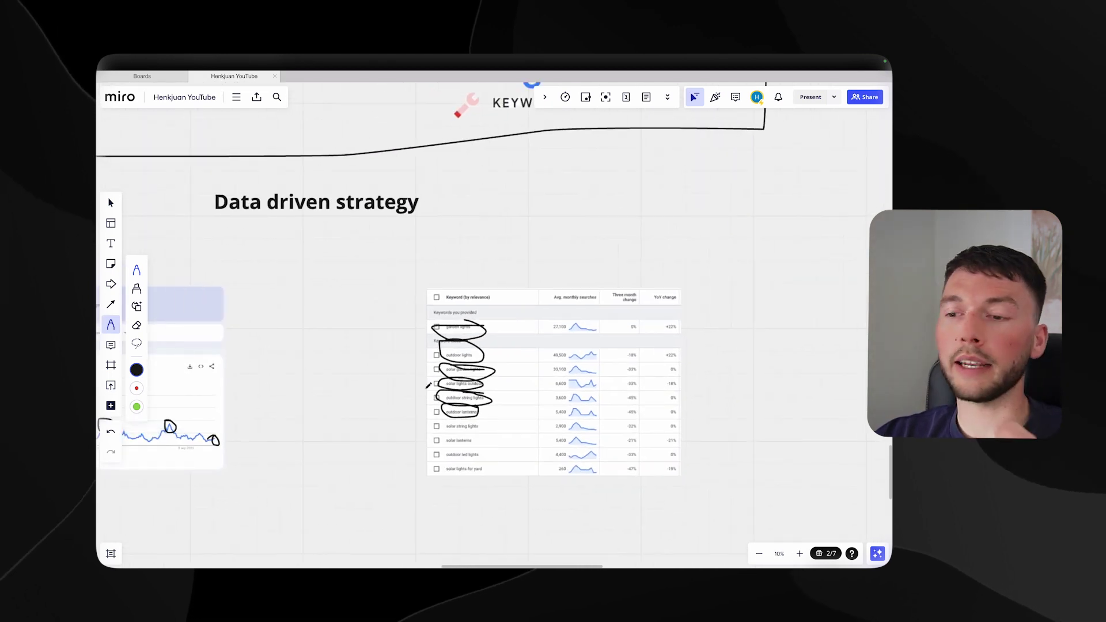
scroll(428, 386, left, 4)
scroll(428, 386, down, 2)
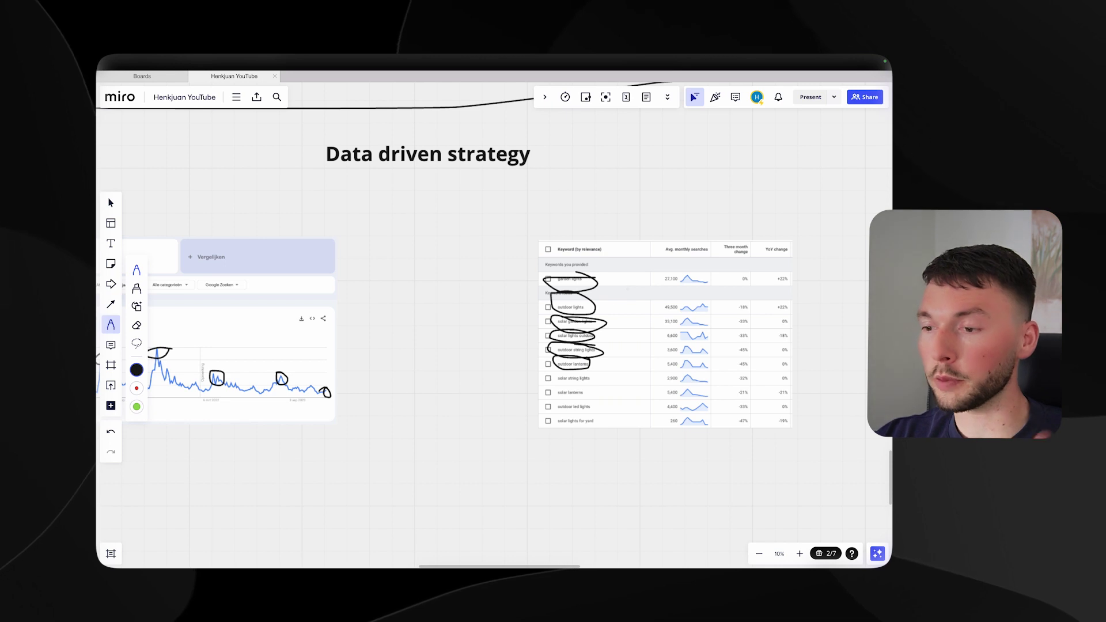
scroll(604, 312, down, 3)
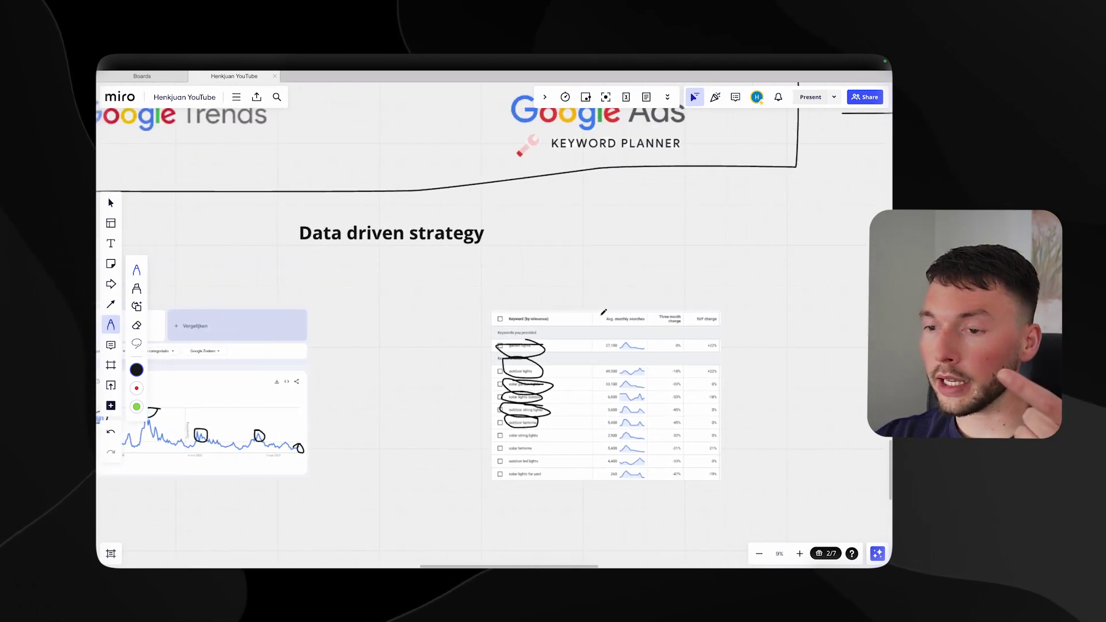
scroll(604, 312, left, 3)
scroll(604, 312, up, 1)
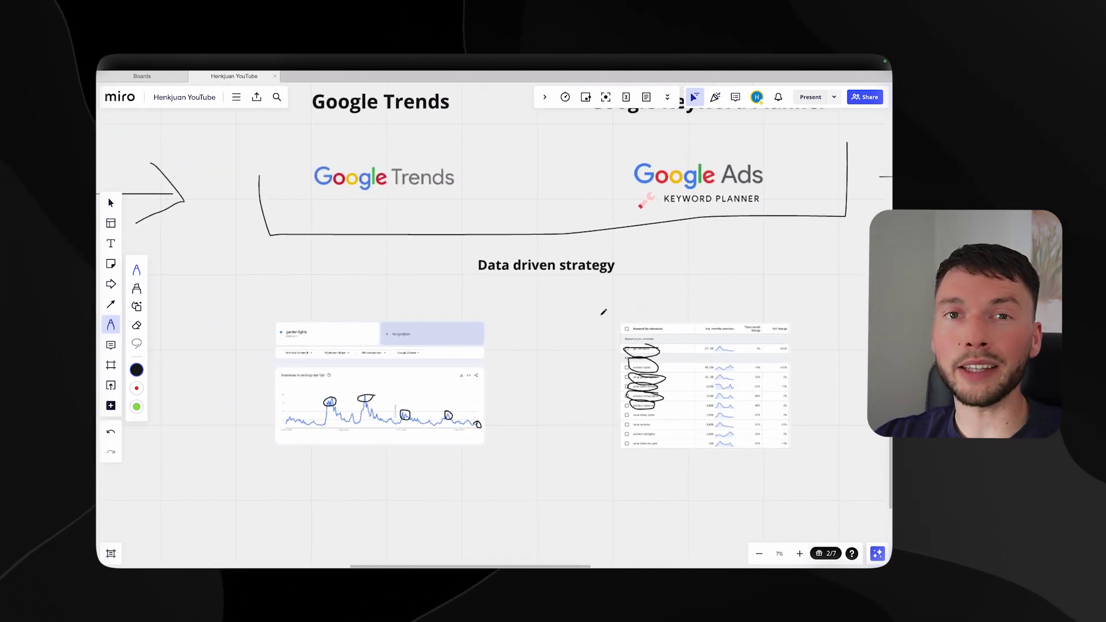
scroll(590, 319, right, 1)
scroll(590, 319, down, 1)
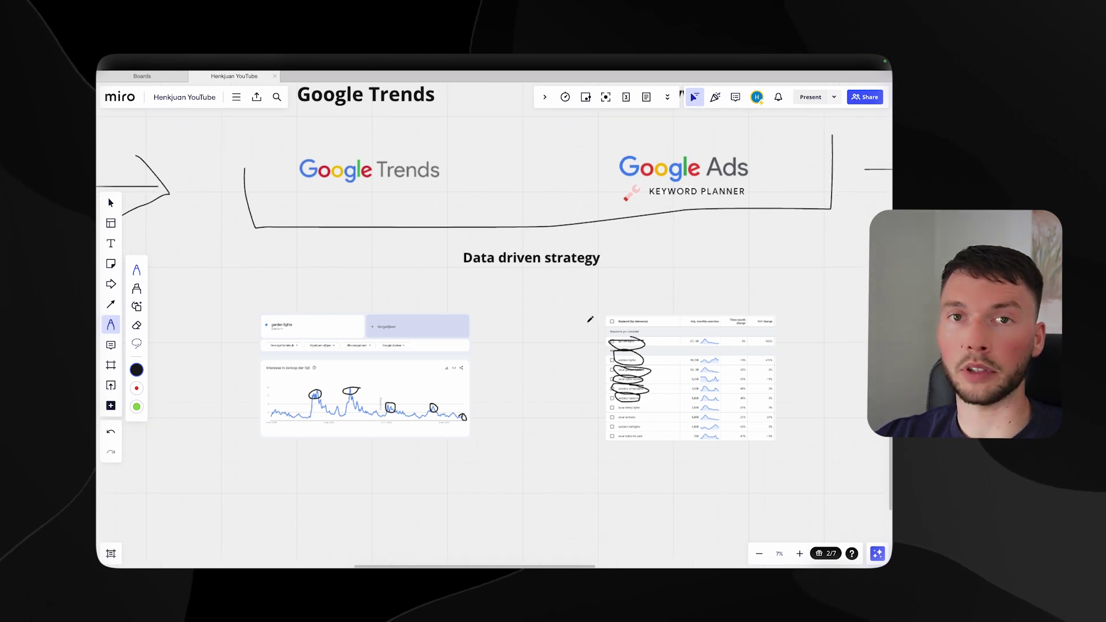
scroll(621, 320, right, 8)
scroll(621, 321, up, 2)
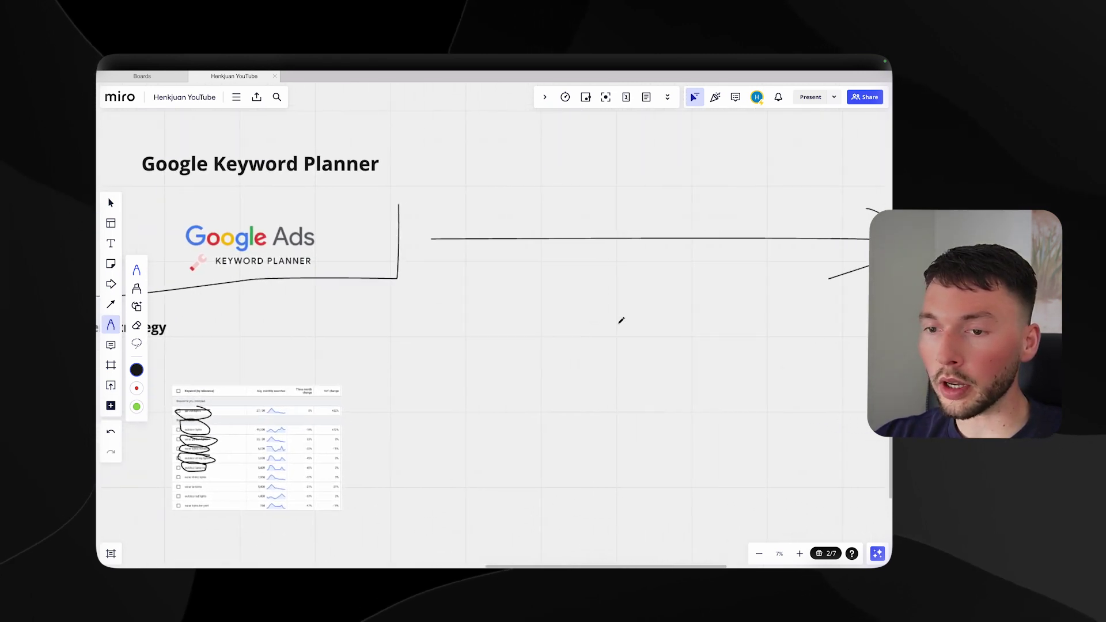
scroll(621, 320, right, 10)
scroll(622, 321, up, 1)
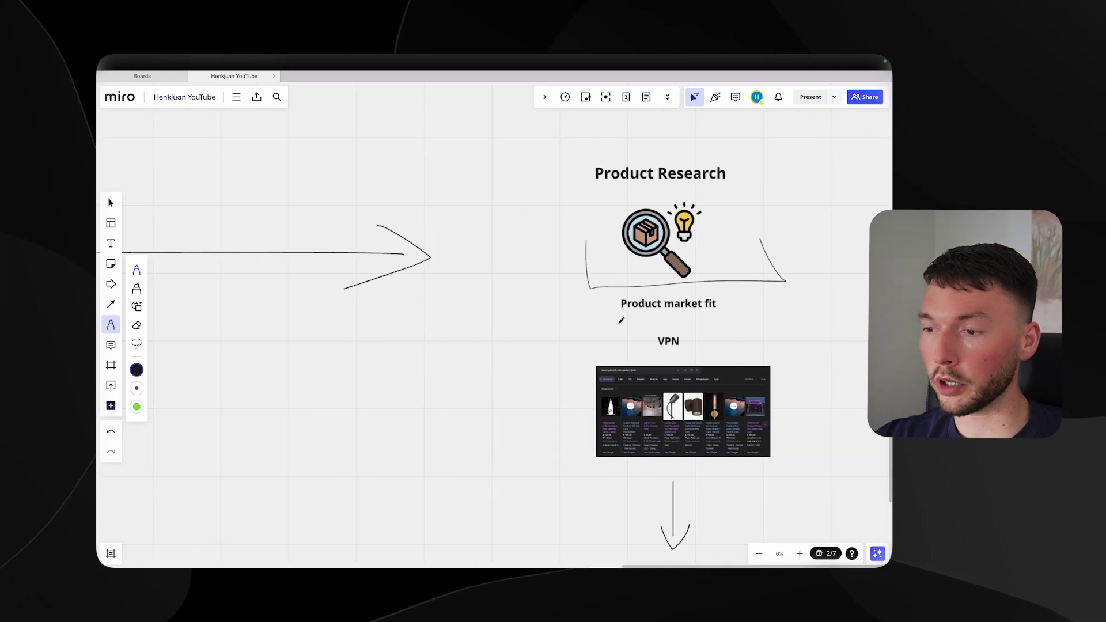
scroll(584, 355, up, 2)
scroll(571, 366, right, 3)
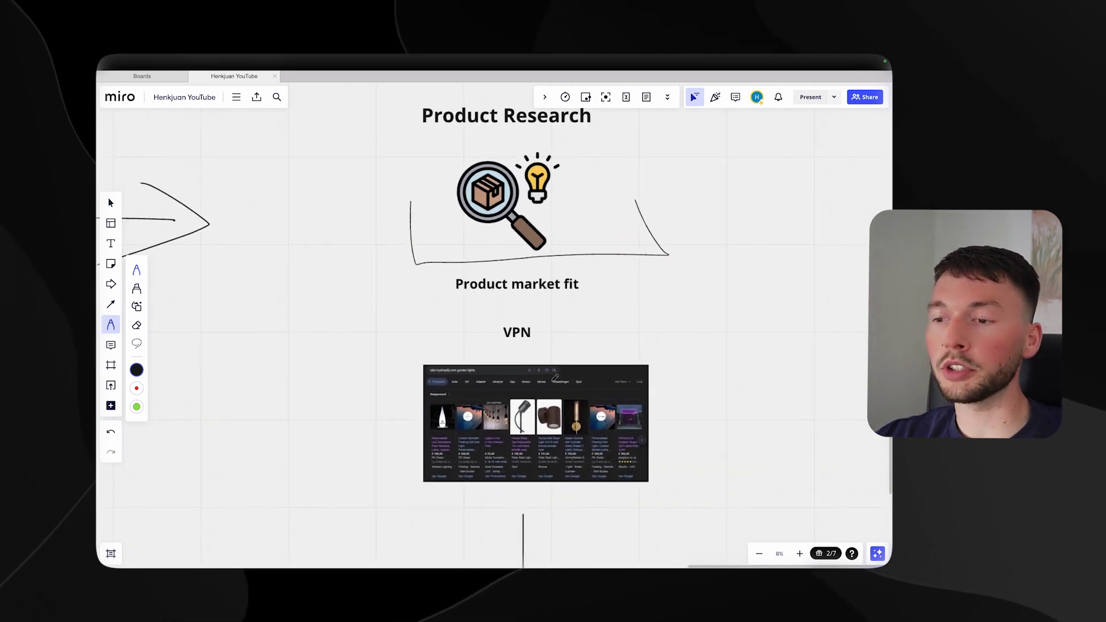
Zoom in on the 'site:myshopify.com garden lights' shopping screenshot below VPN until it fills the view.
scroll(555, 377, up, 2)
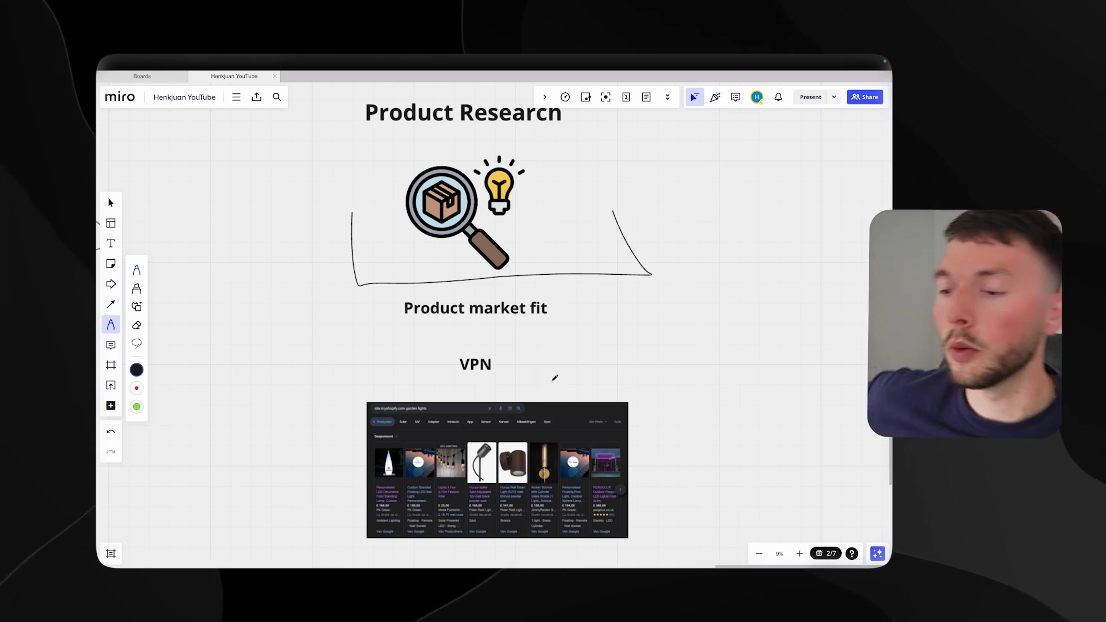
scroll(465, 364, down, 2)
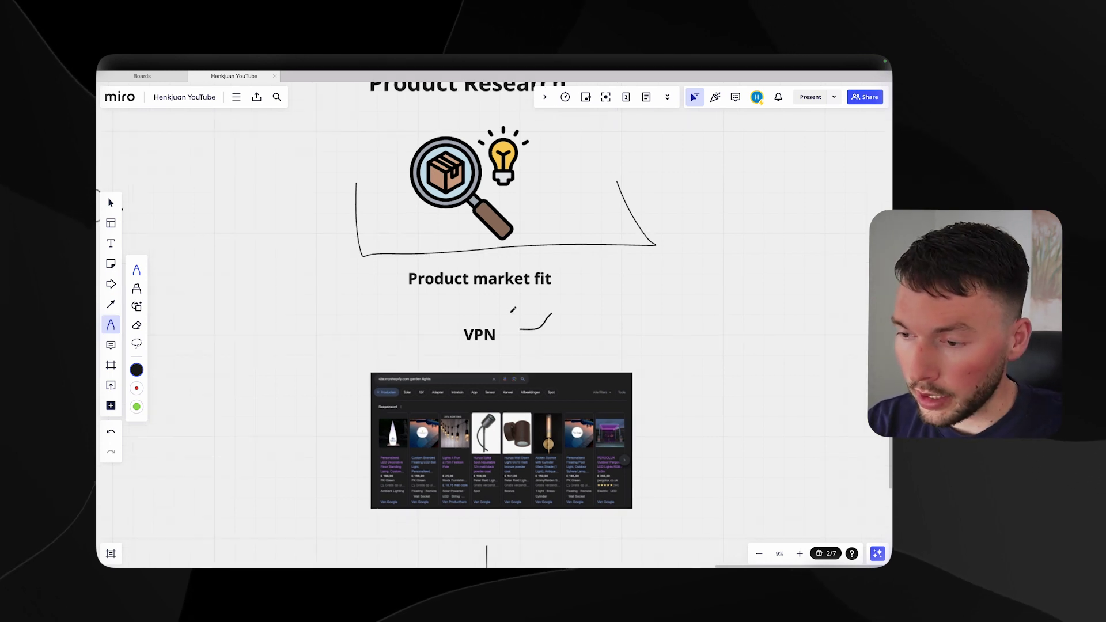
scroll(511, 346, up, 2)
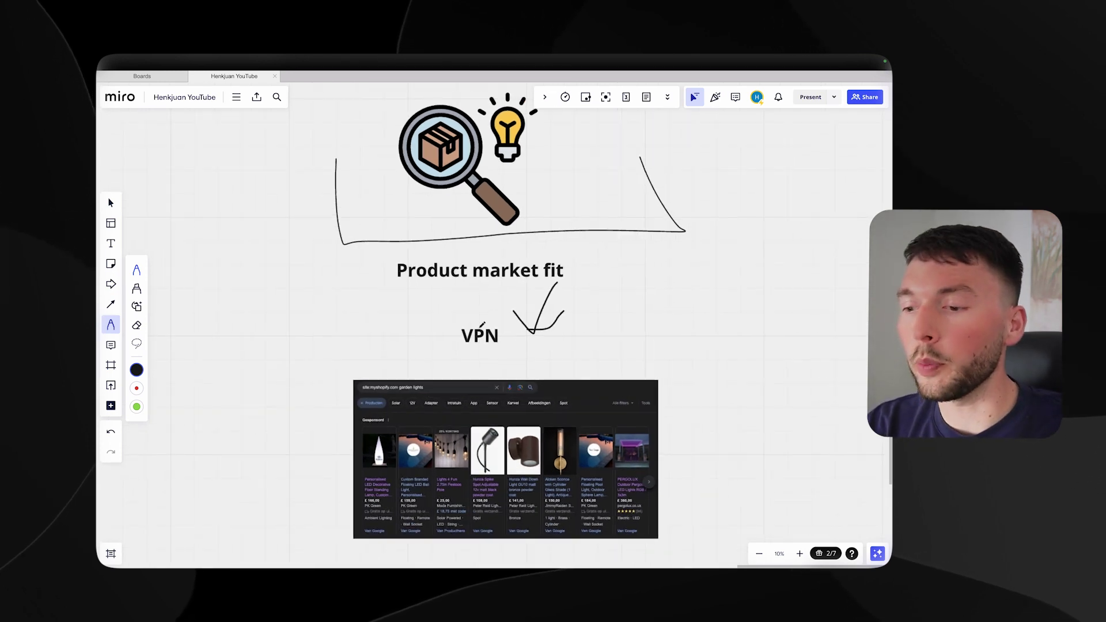
scroll(514, 369, down, 1)
scroll(515, 369, up, 5)
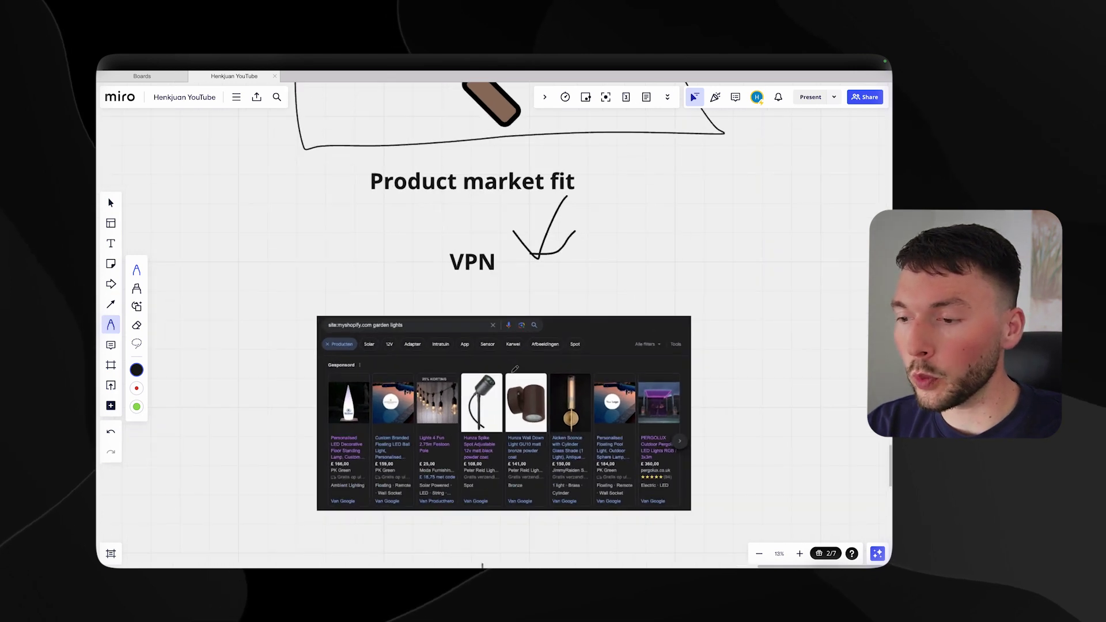
scroll(515, 369, up, 2)
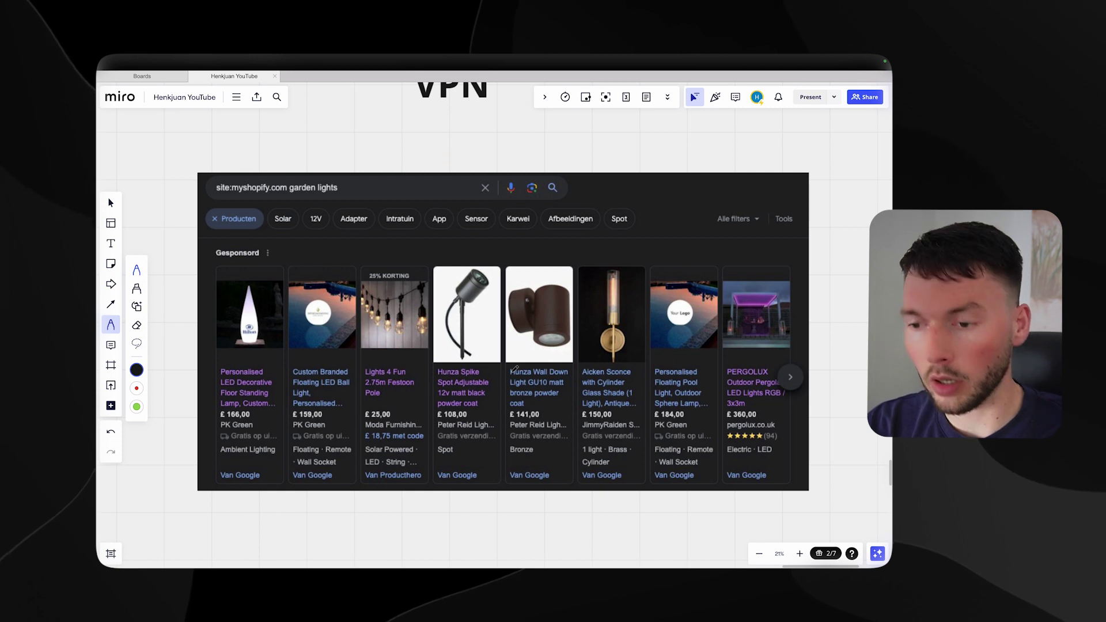
Draw a black pen loop around the site:myshopify.com garden lights query and first filter chips.
mouse_move(342, 172)
mouse_down()
mouse_move(217, 196)
mouse_move(402, 237)
mouse_up()
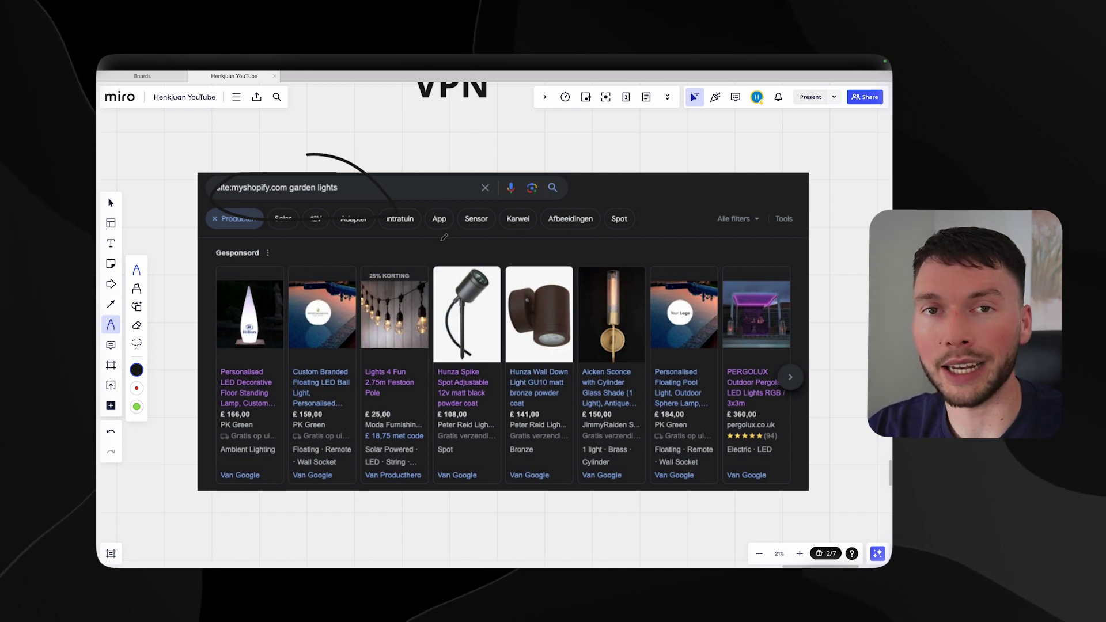
scroll(360, 330, down, 1)
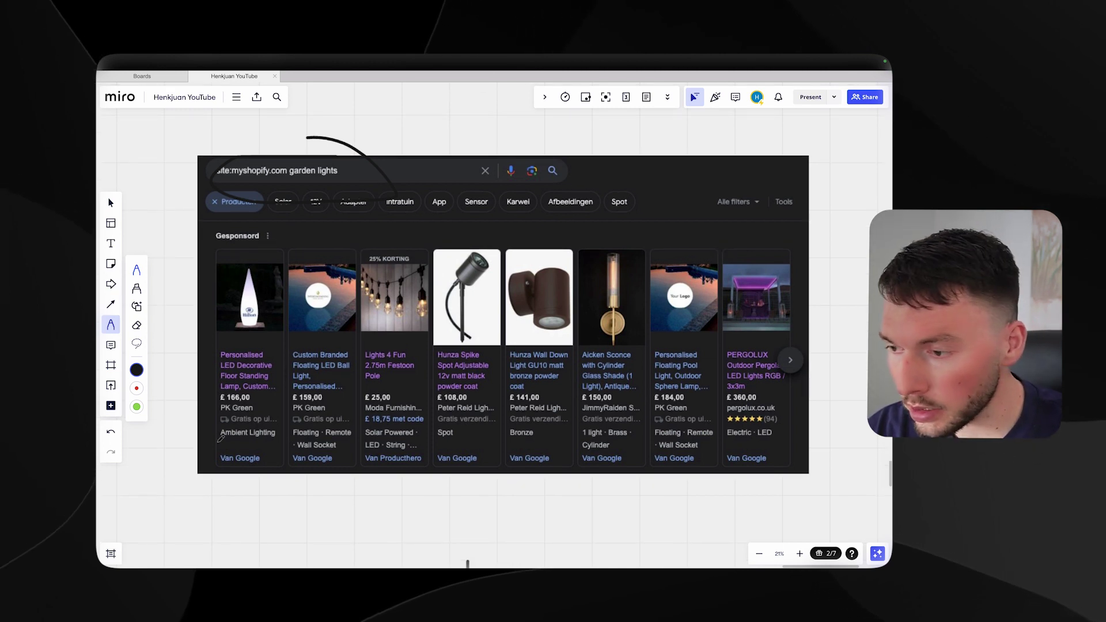
scroll(230, 415, down, 1)
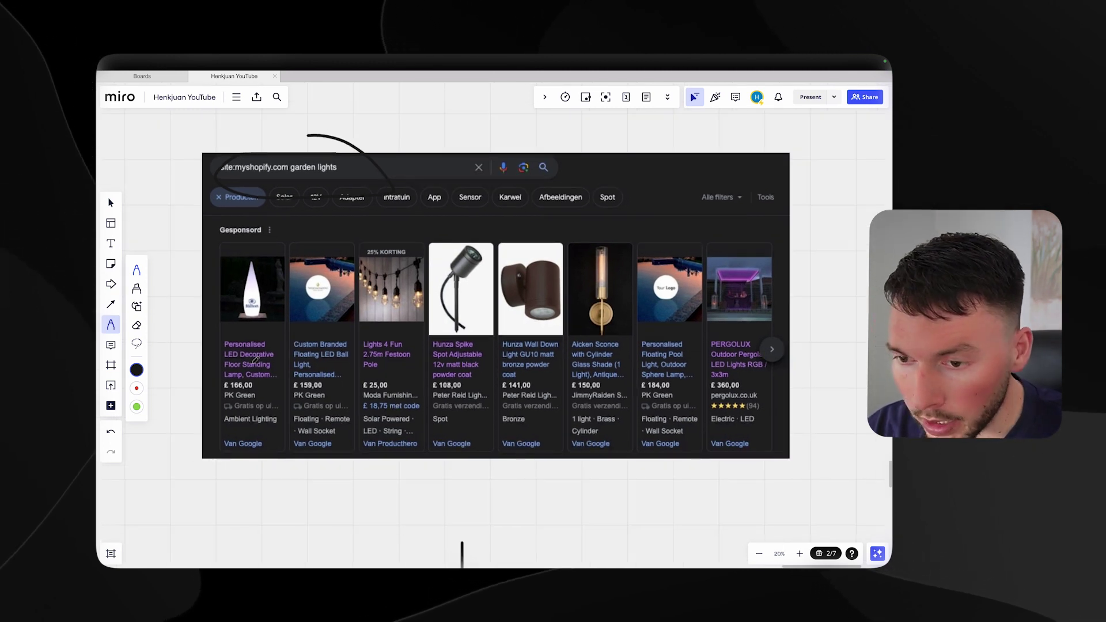
scroll(270, 343, down, 2)
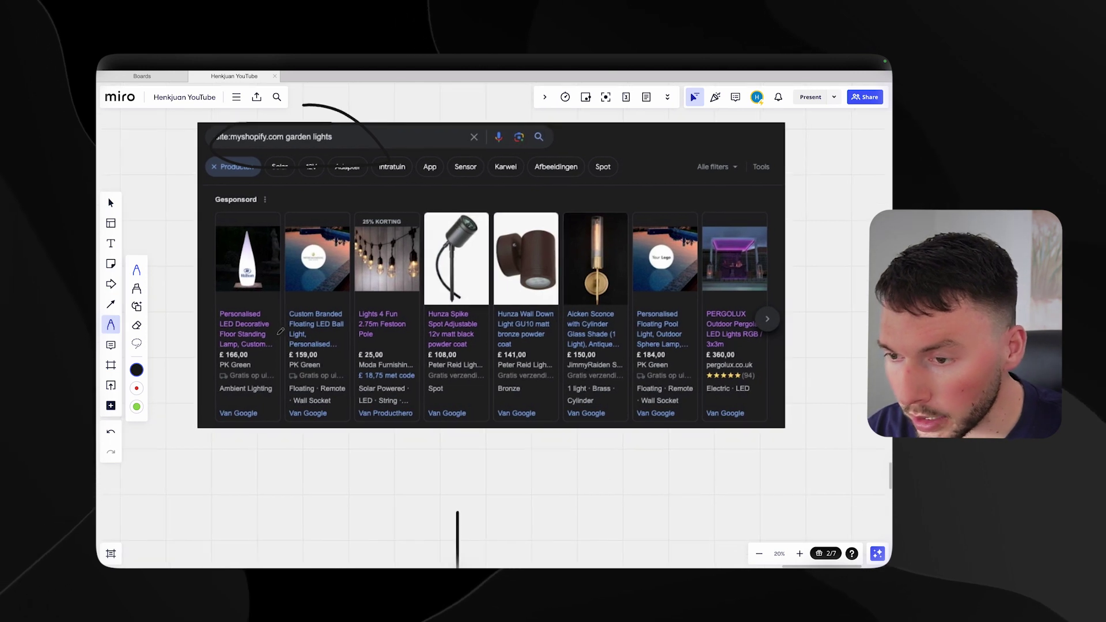
scroll(280, 332, down, 3)
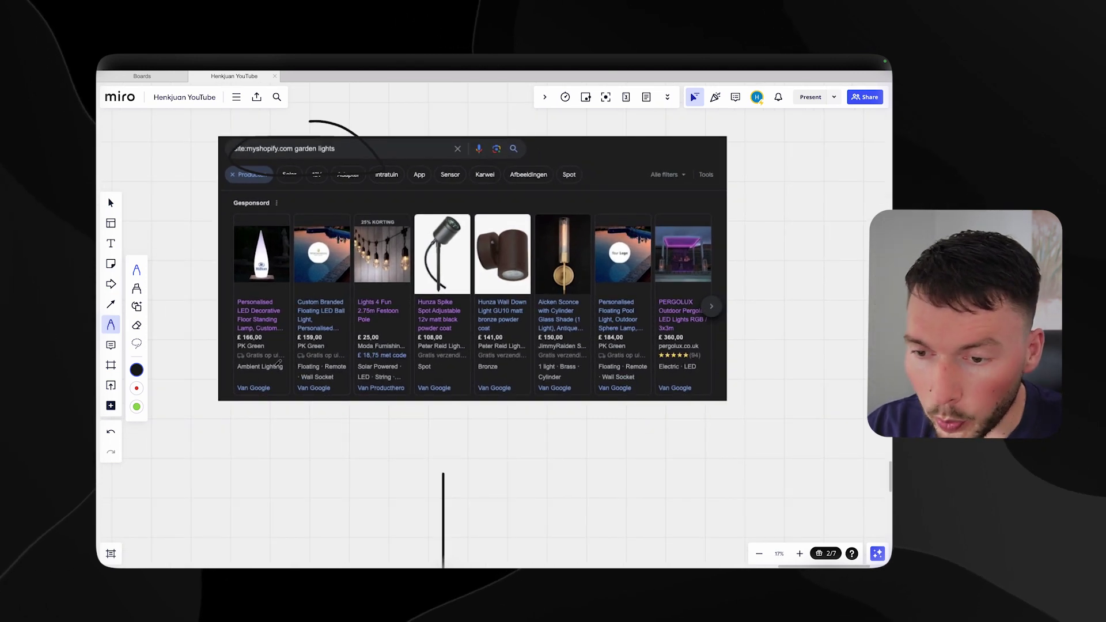
scroll(278, 363, down, 3)
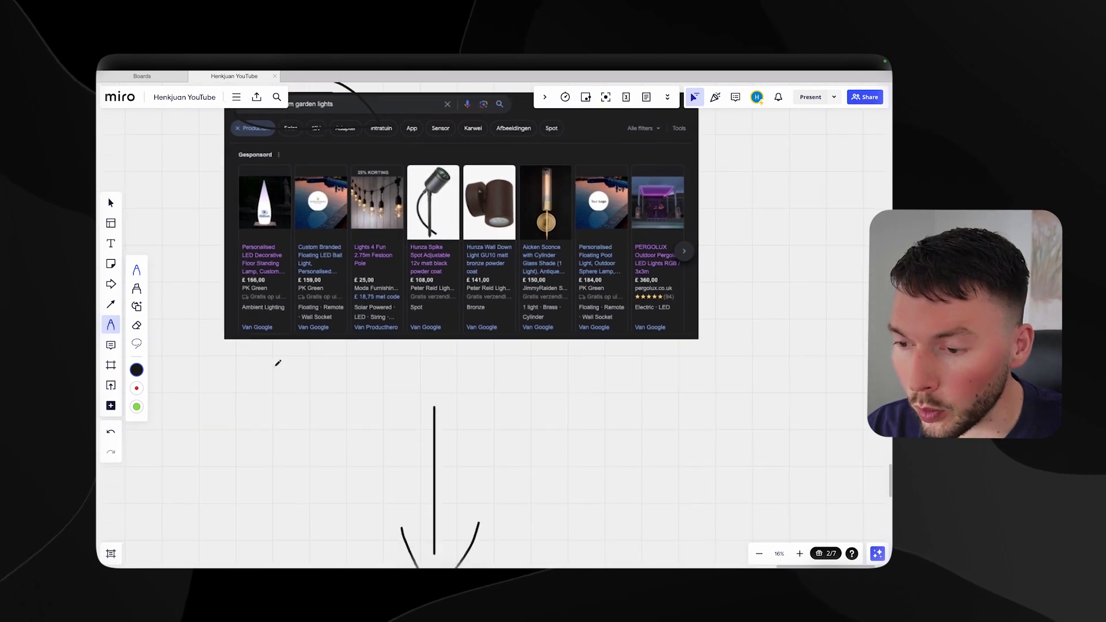
Underline the /collections/all?sort_by=best-selling URL on the products screenshot in pen.
scroll(277, 363, down, 8)
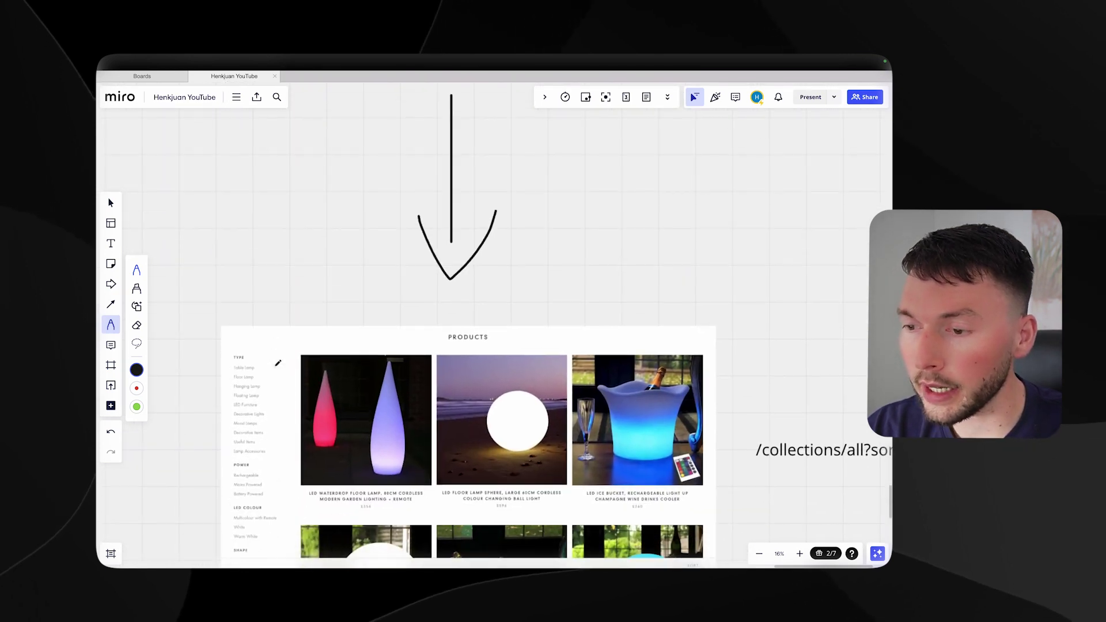
scroll(277, 363, down, 2)
scroll(277, 363, up, 6)
scroll(277, 363, down, 4)
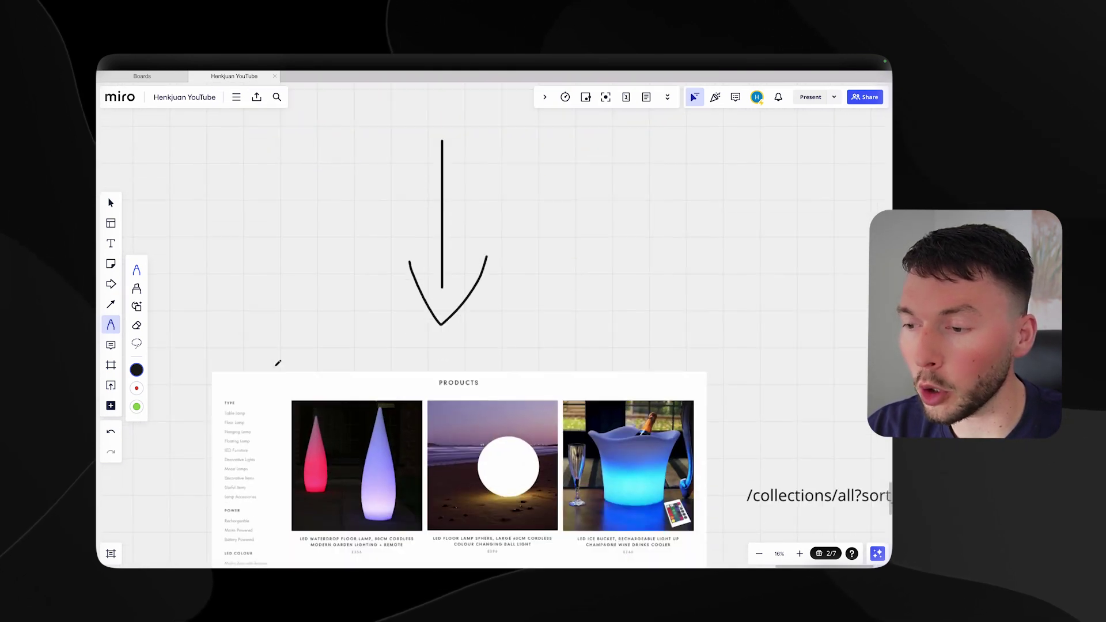
scroll(278, 363, down, 5)
scroll(345, 363, right, 5)
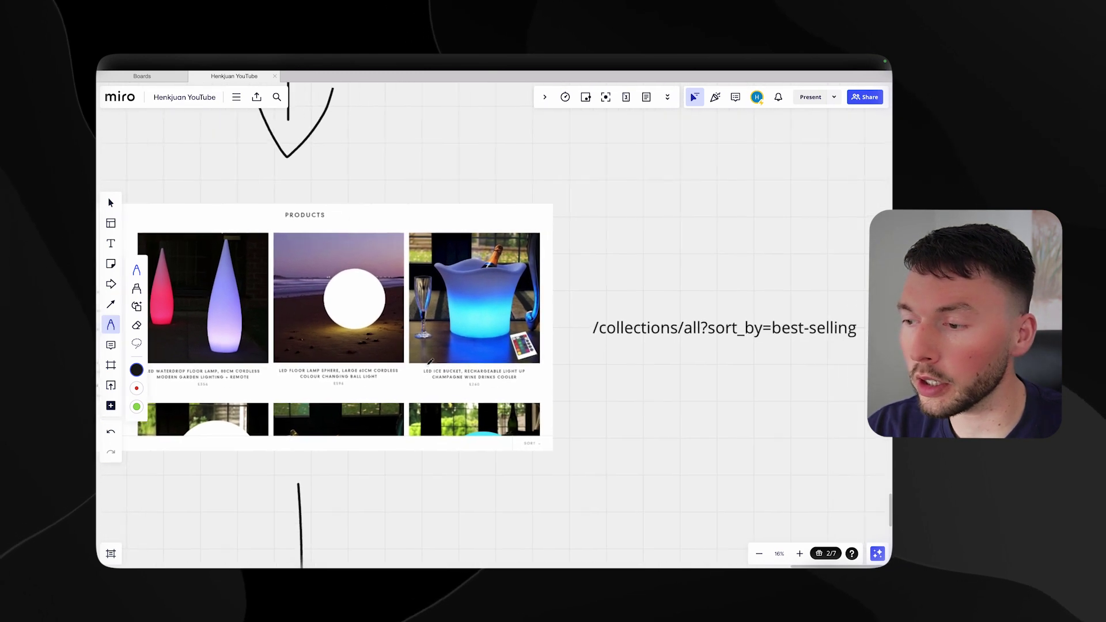
scroll(430, 361, right, 5)
drag(407, 337, 696, 332)
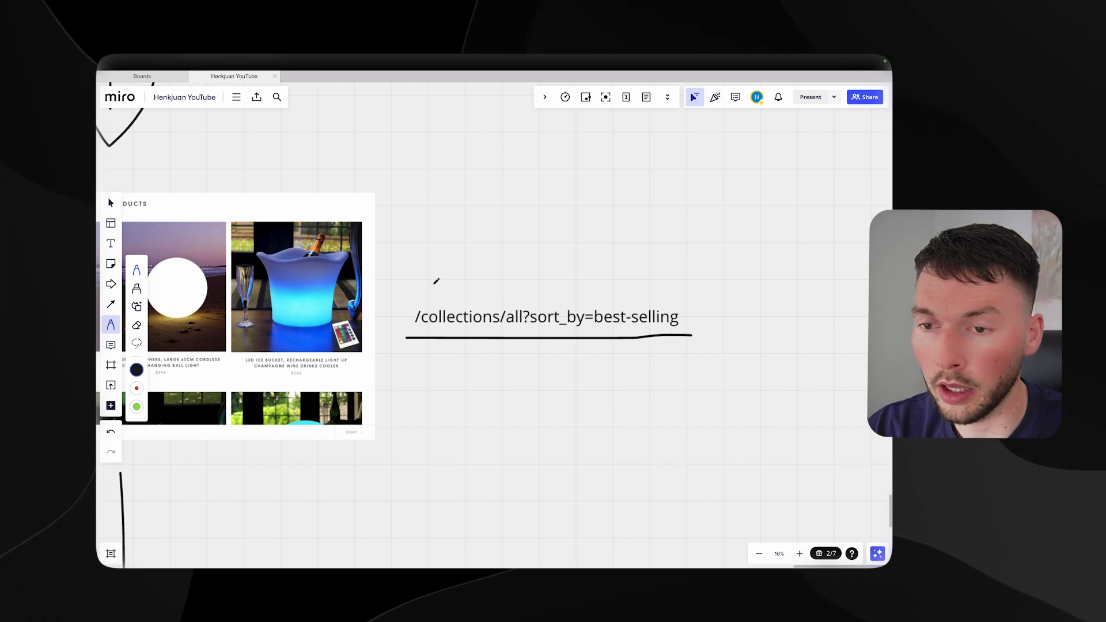
Mark the products page's filter column with a pen checkmark above and a vertical line down it.
scroll(438, 317, left, 5)
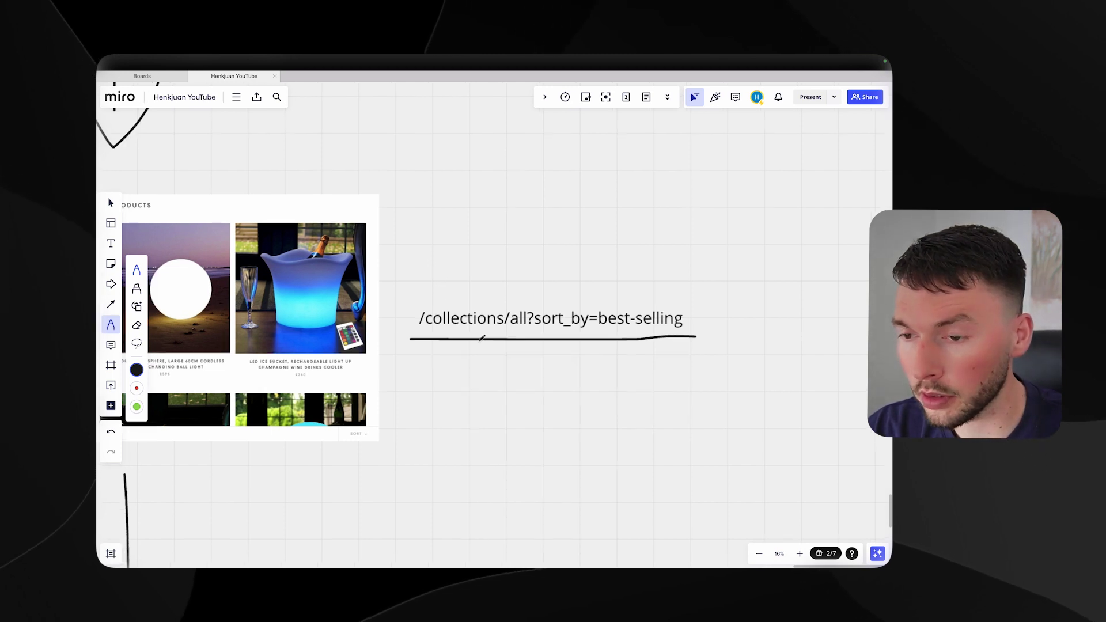
scroll(482, 338, right, 5)
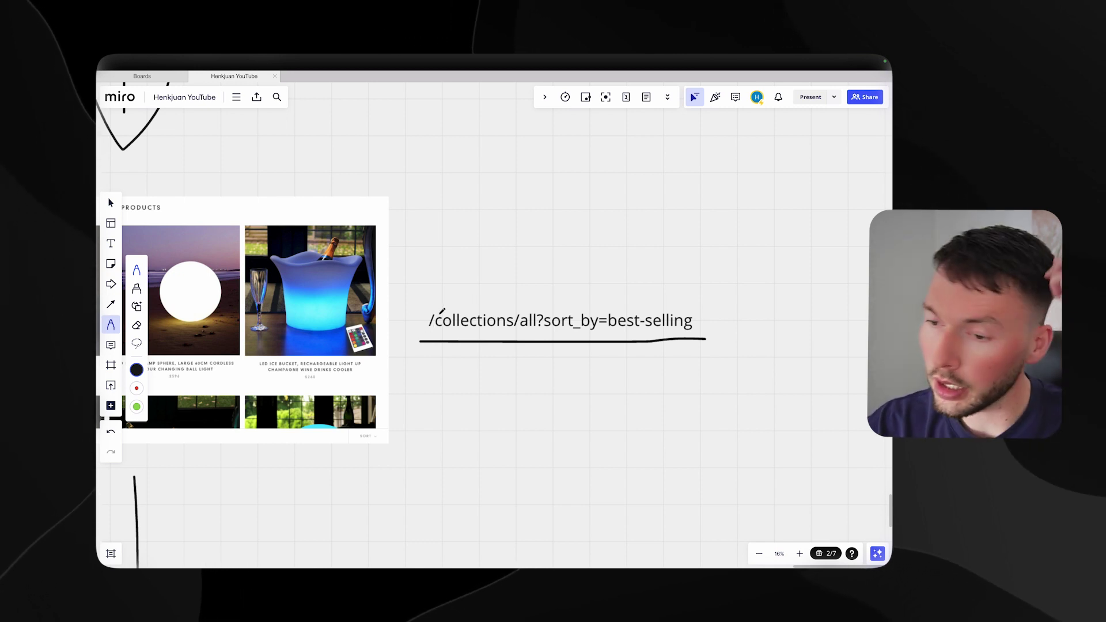
scroll(443, 312, left, 5)
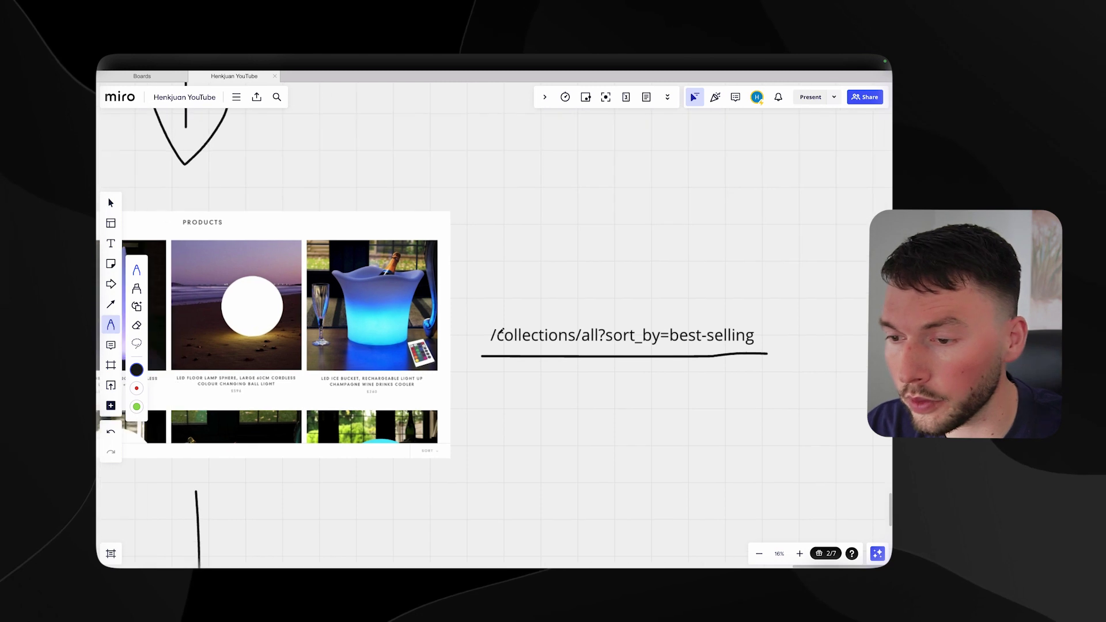
scroll(501, 331, left, 3)
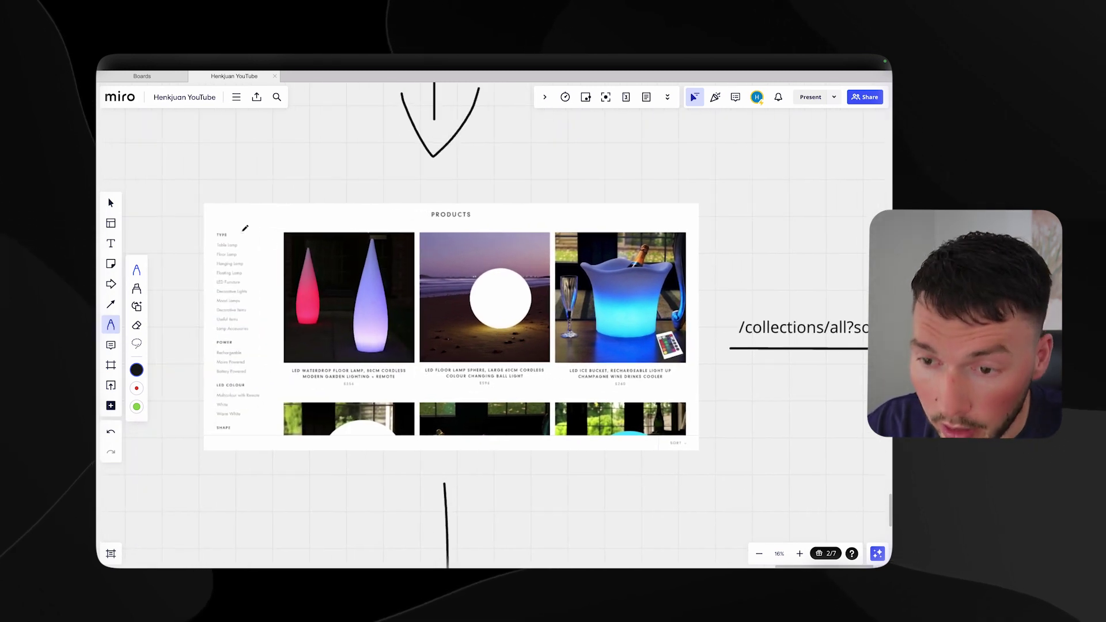
drag(213, 215, 246, 194)
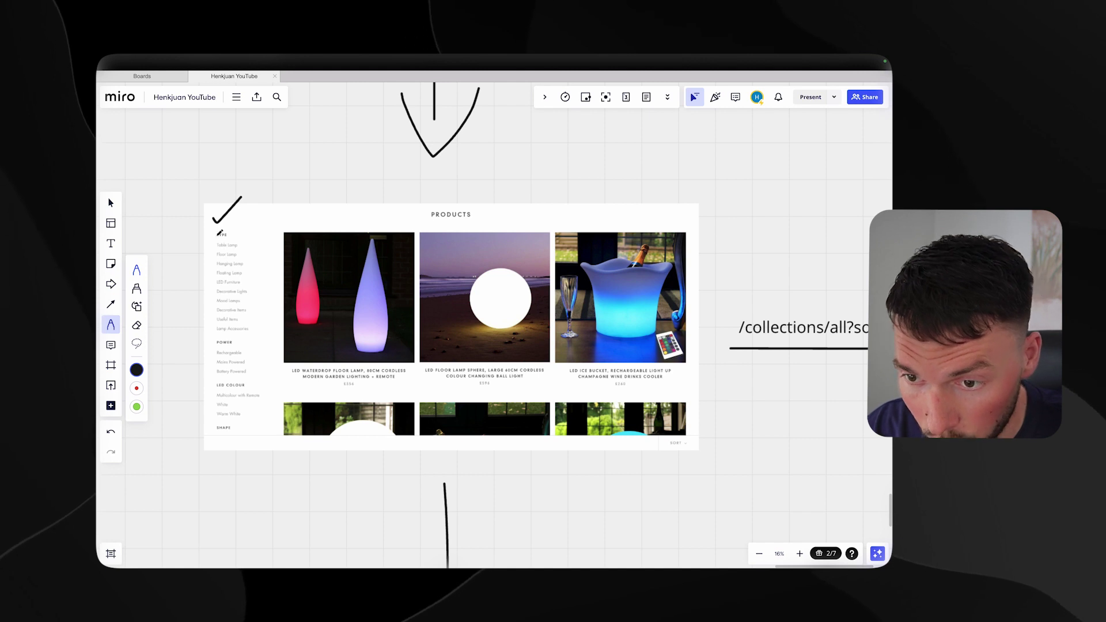
drag(212, 230, 210, 331)
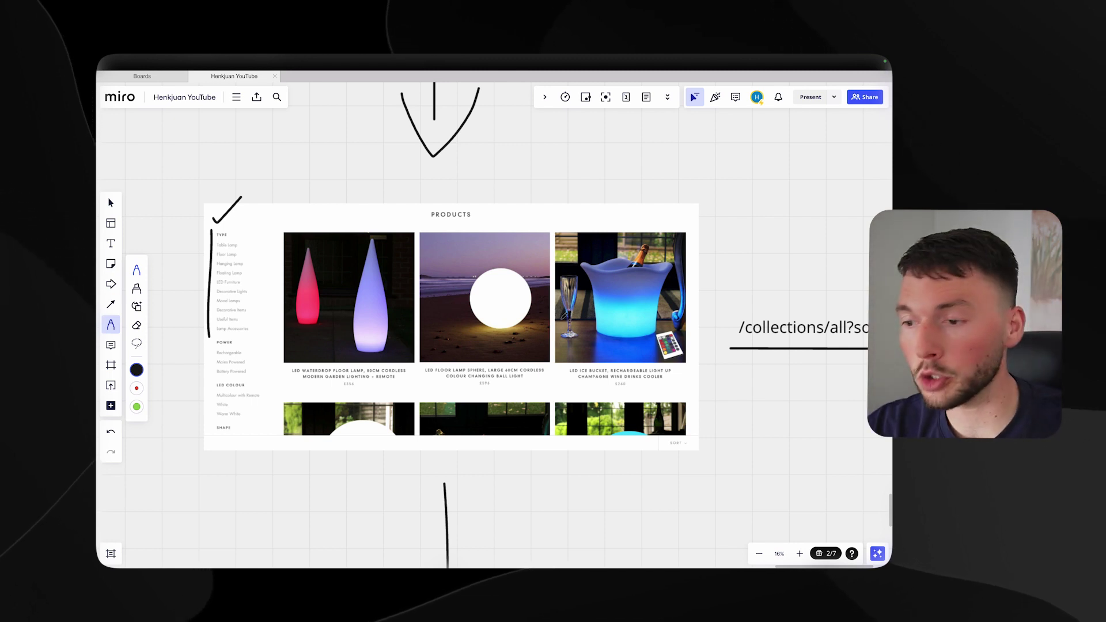
Draw a pen checkmark beside the DeepL logo below the products screenshot.
scroll(573, 310, down, 5)
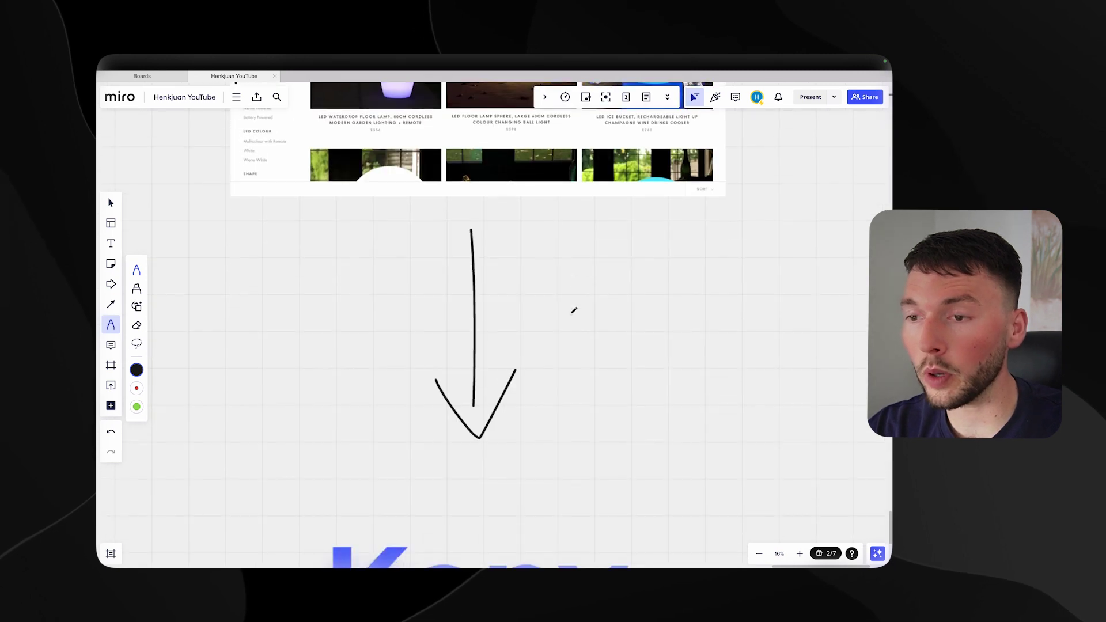
scroll(574, 310, up, 2)
scroll(573, 309, down, 5)
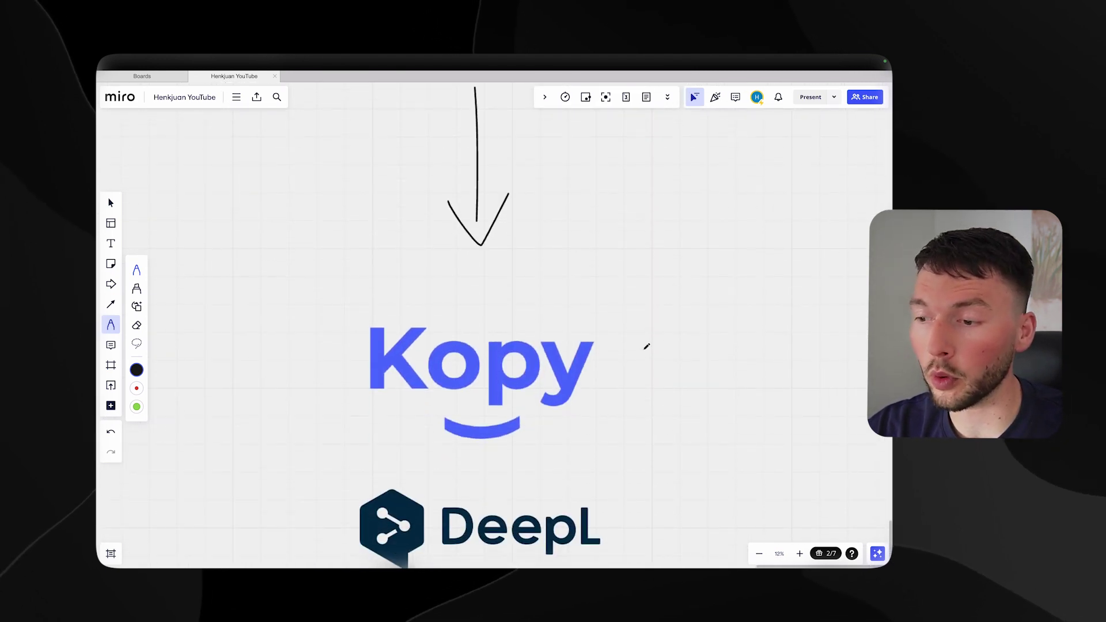
scroll(696, 306, down, 2)
drag(612, 446, 723, 315)
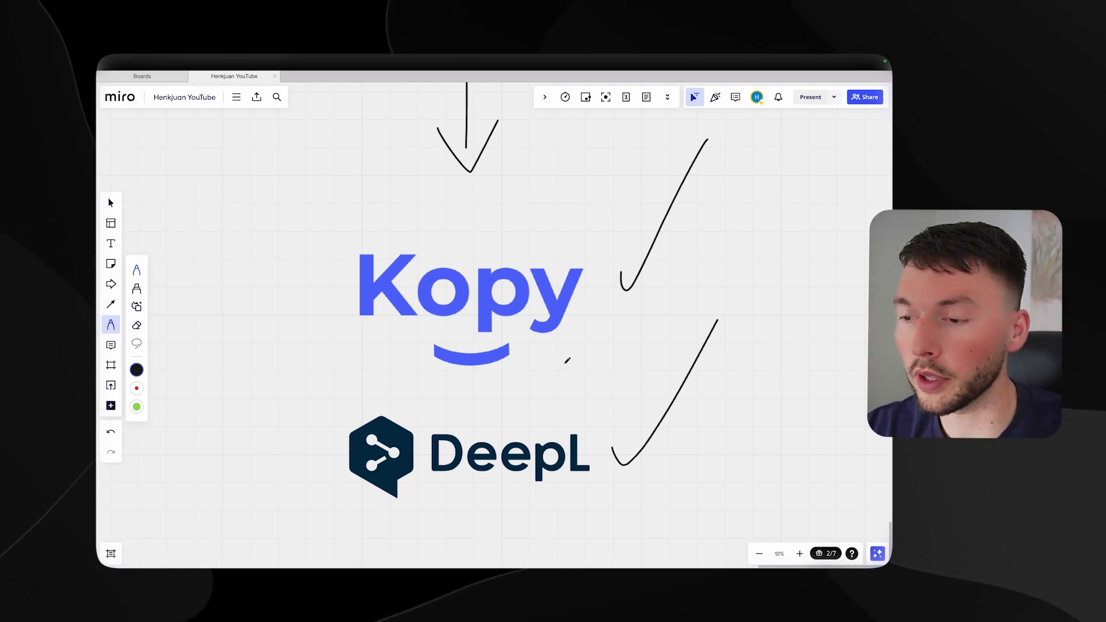
scroll(568, 361, up, 5)
scroll(568, 361, down, 5)
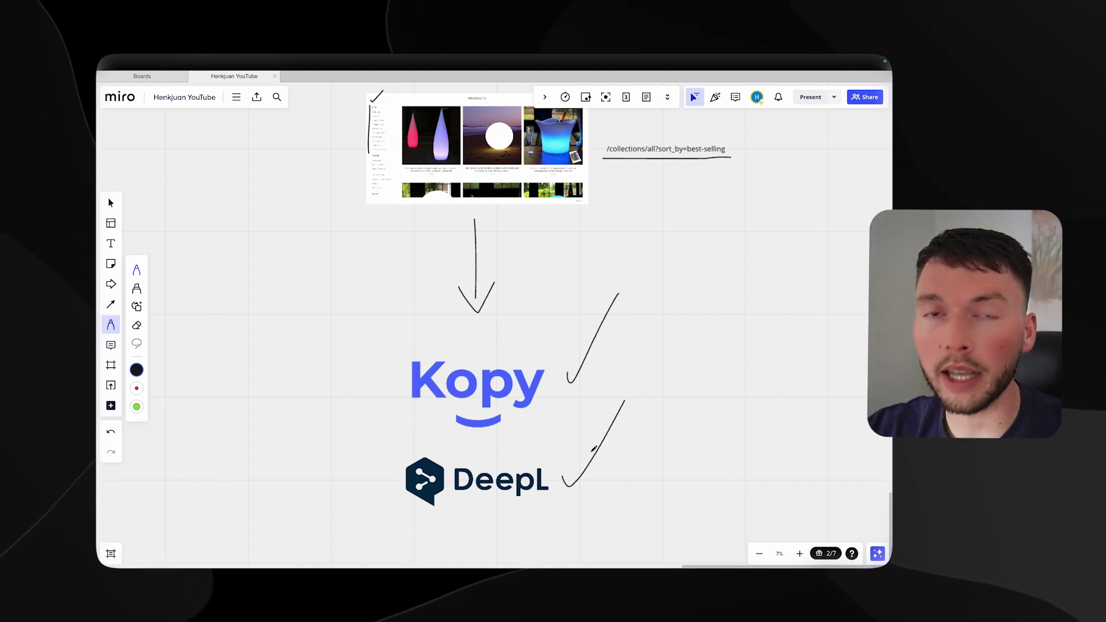
Zoom the canvas out to about 2% to show the full flow from ChatGPT to Kopy and DeepL.
scroll(620, 427, down, 3)
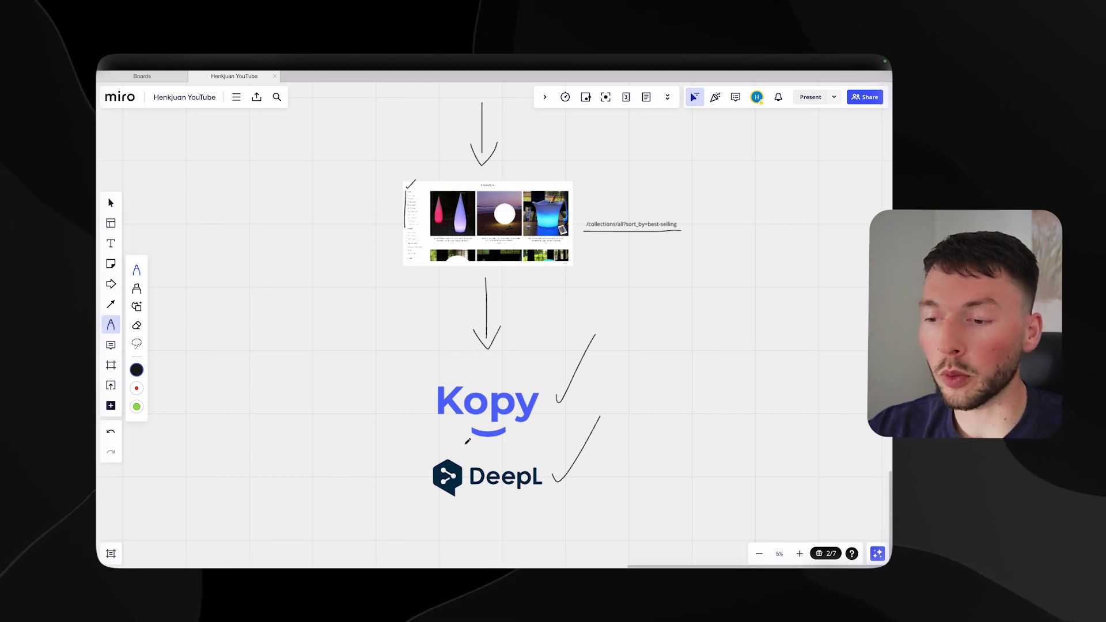
scroll(496, 470, down, 1)
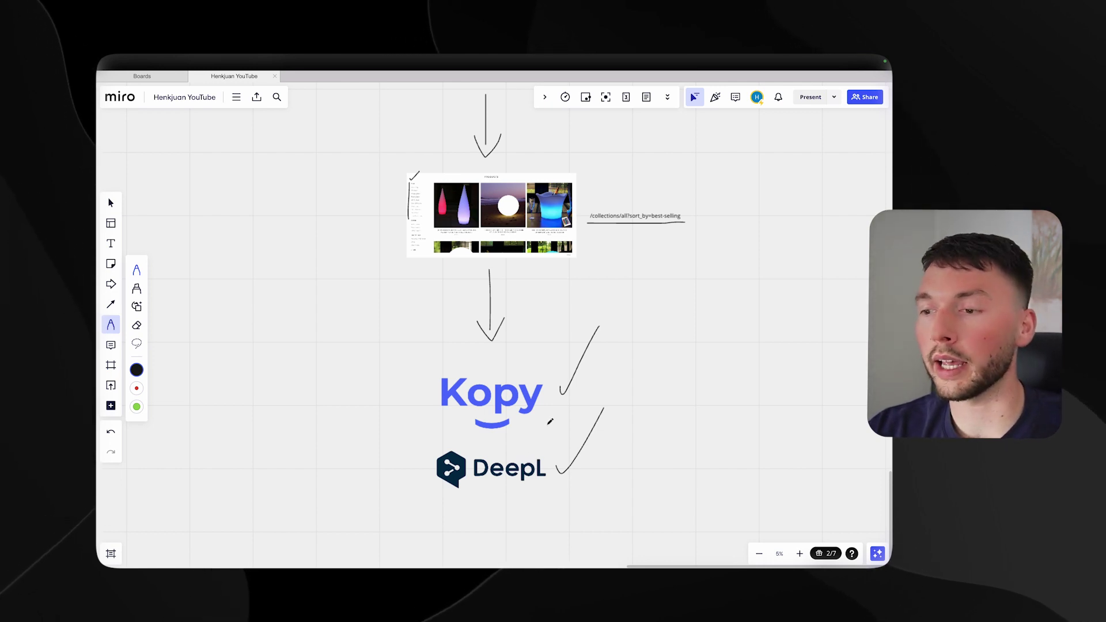
scroll(550, 421, down, 8)
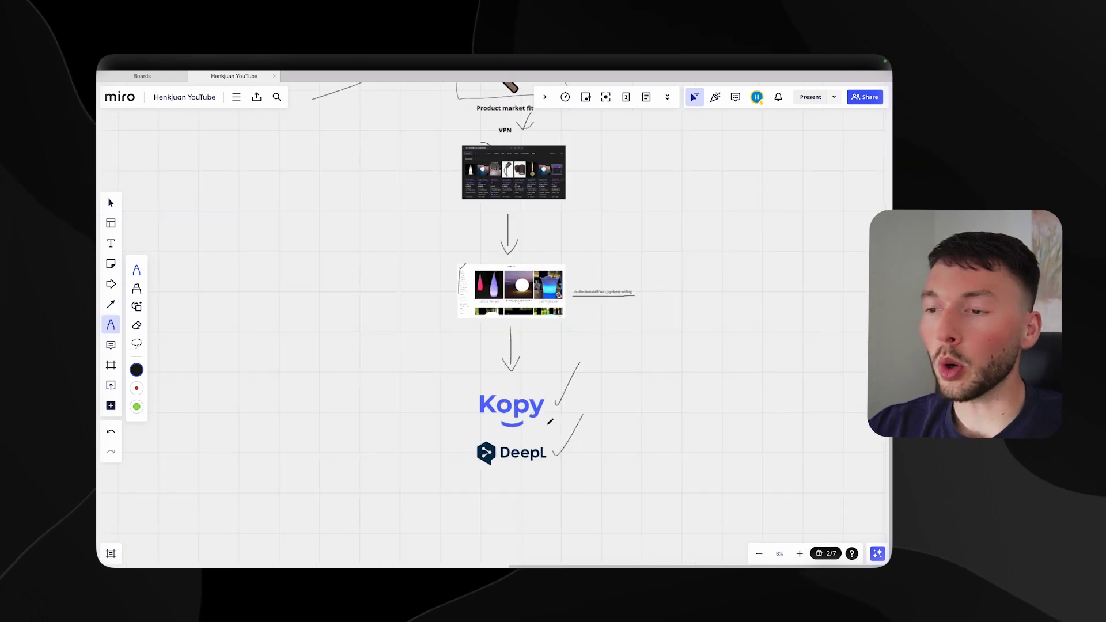
scroll(550, 421, left, 2)
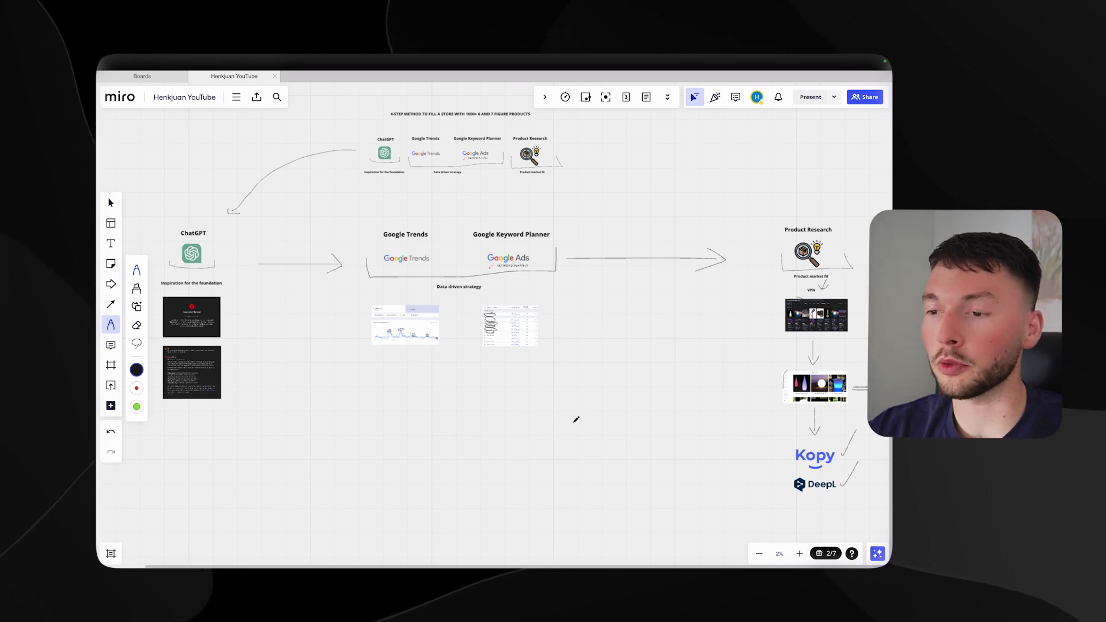
scroll(577, 420, right, 2)
scroll(576, 420, down, 1)
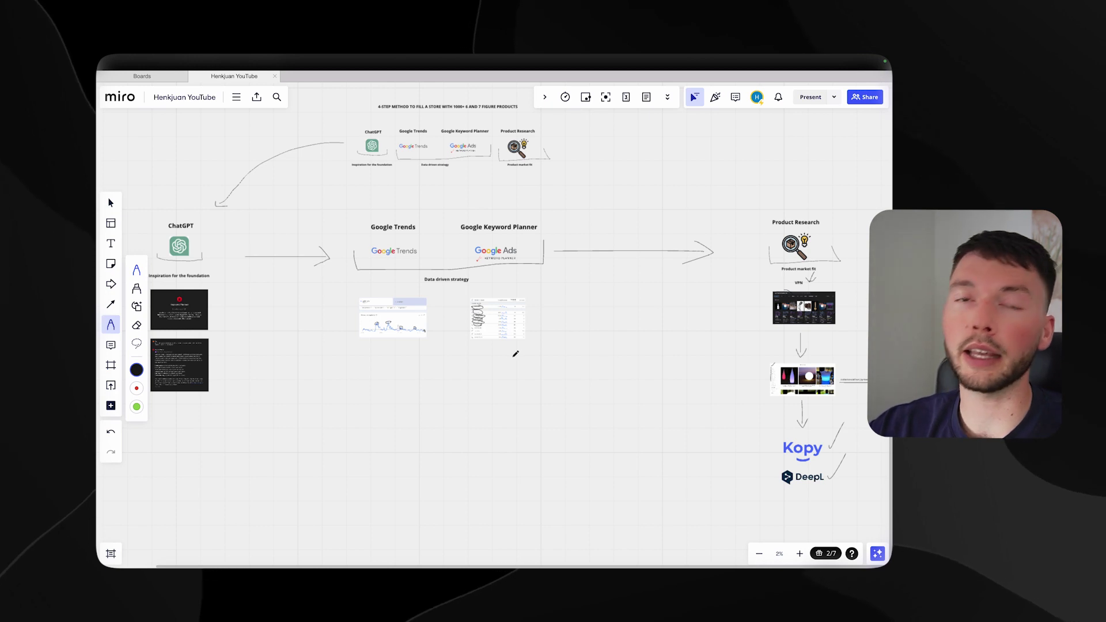
scroll(471, 388, down, 1)
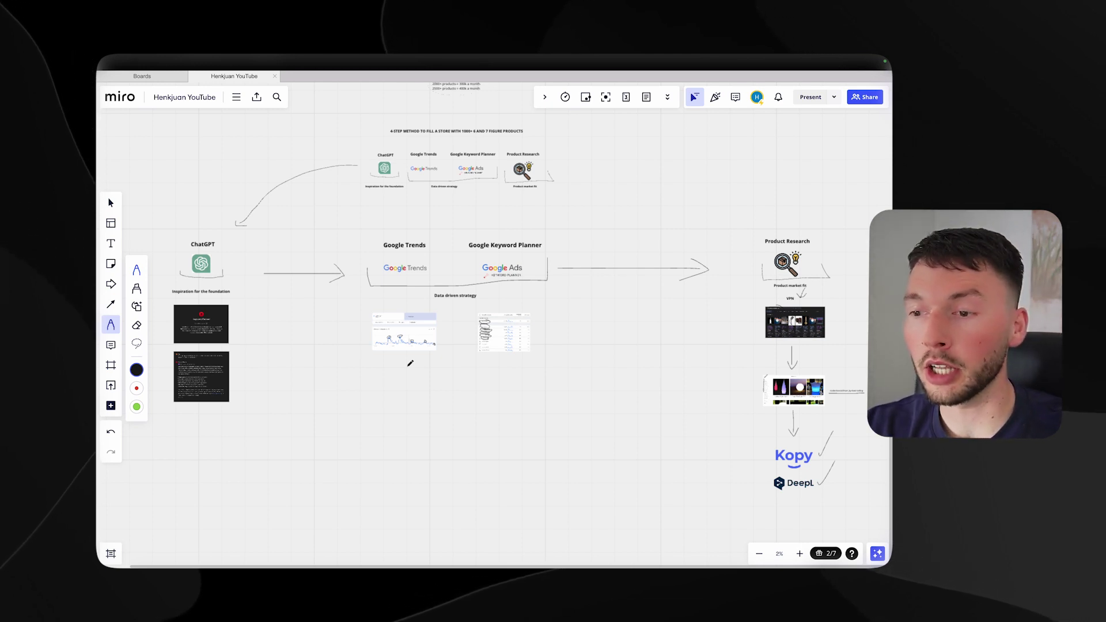
scroll(410, 363, up, 2)
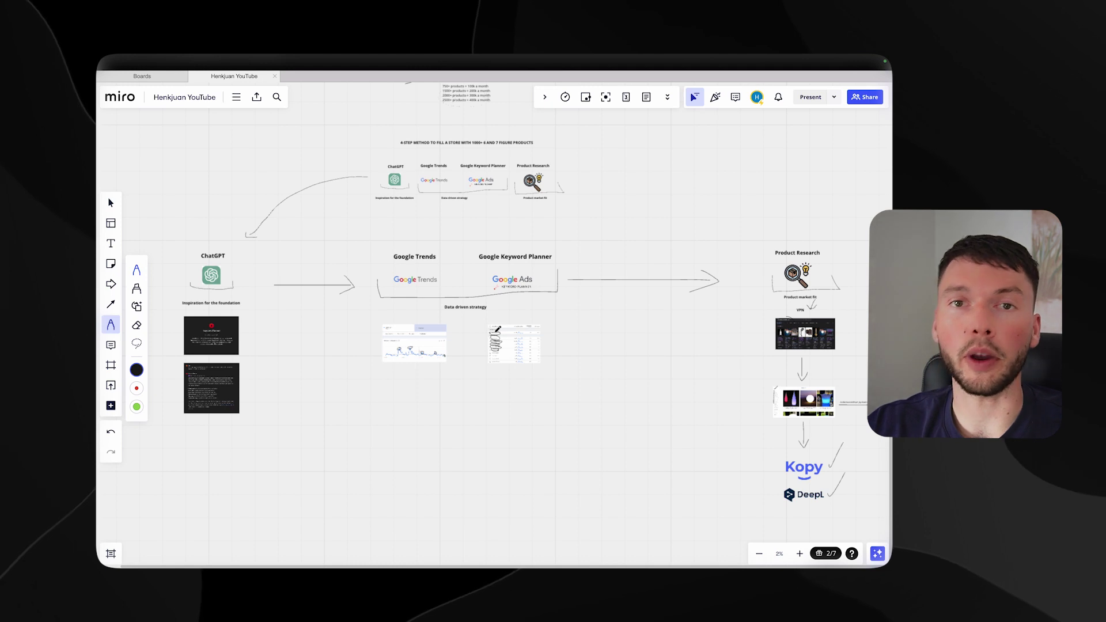
scroll(499, 324, down, 3)
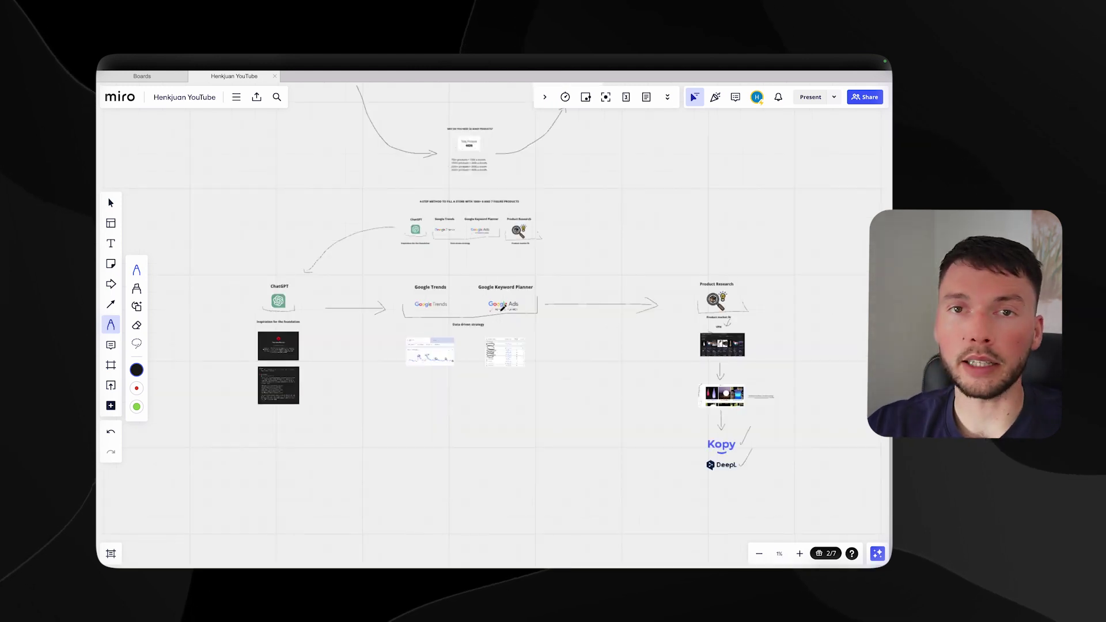